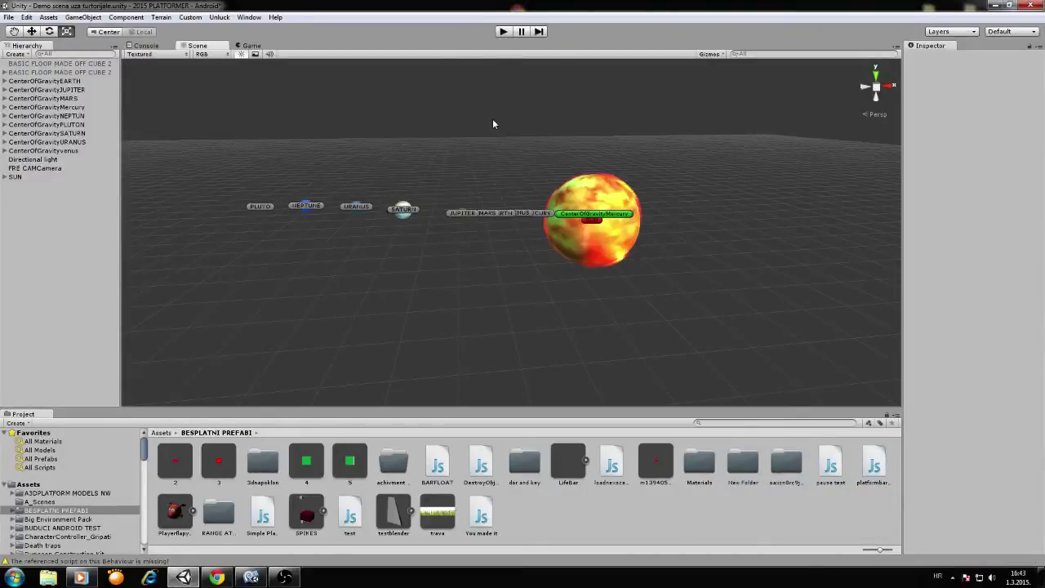
- Orbit and zoom the Scene view to see the sun and planets from higher up
mouse_move(492, 124)
left_mouse_down("alt")
mouse_move(512, 307)
mouse_move(590, 166)
mouse_move(568, 267)
mouse_move(581, 298)
left_mouse_up("alt")
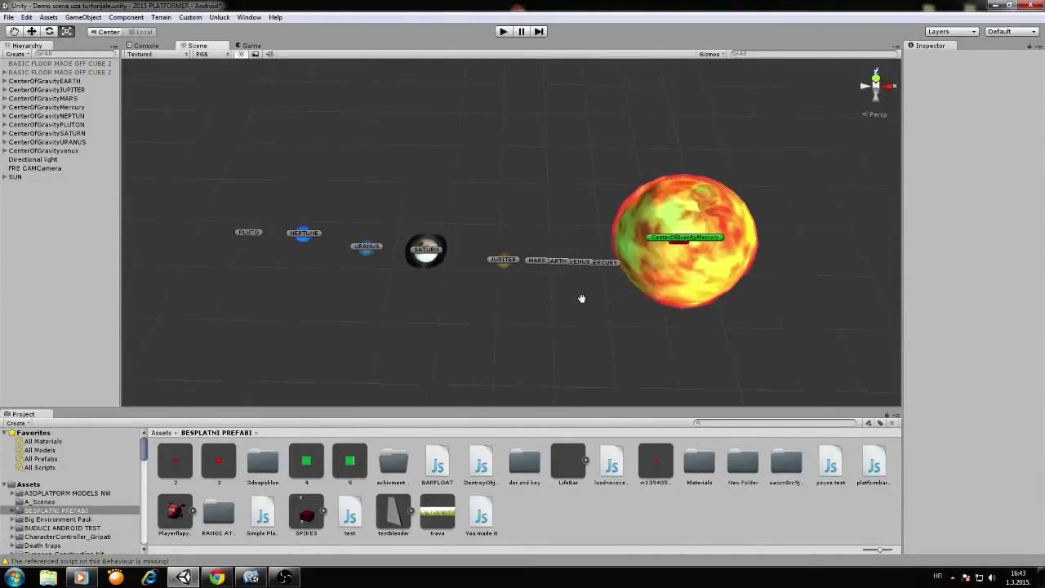
scroll(574, 273, "down", 1)
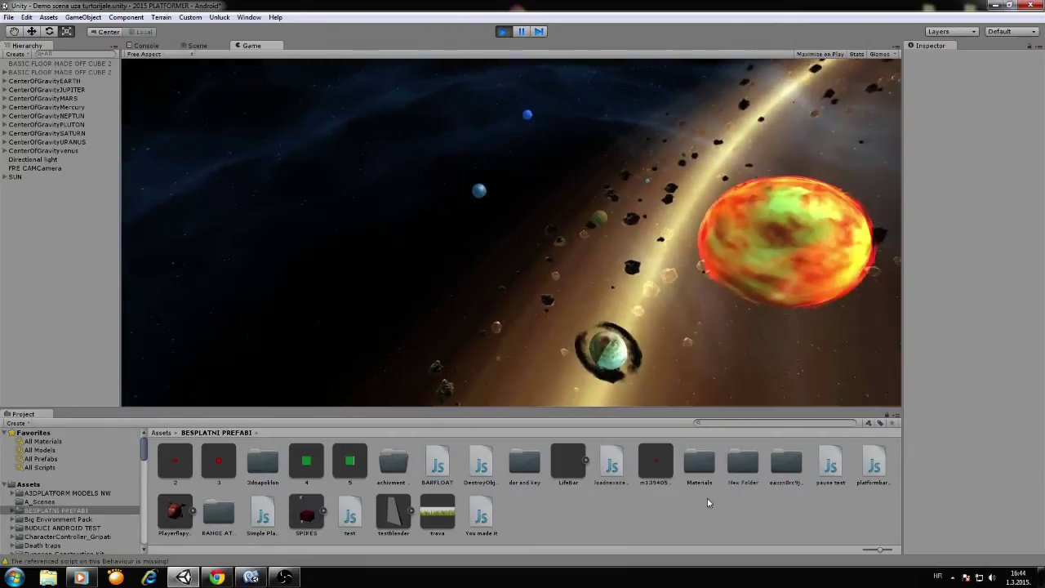
- Stop play mode and add a new sphere from GameObject > Create Other
left_click(503, 32)
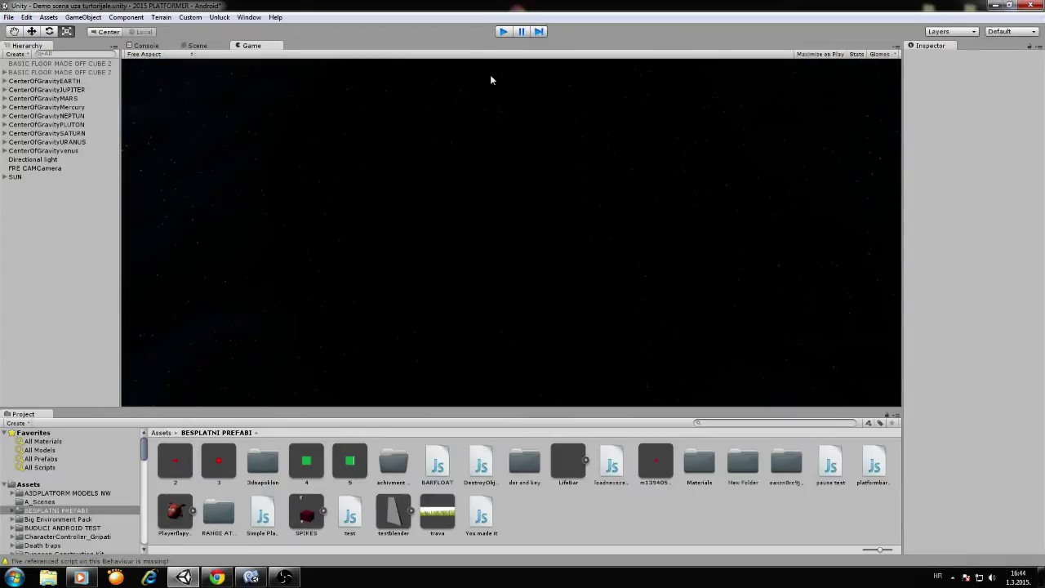
mouse_move(519, 127)
left_mouse_down()
mouse_move(593, 151)
mouse_move(581, 179)
mouse_move(536, 188)
mouse_move(562, 278)
mouse_move(531, 237)
left_mouse_up()
left_click(88, 18)
mouse_move(99, 42)
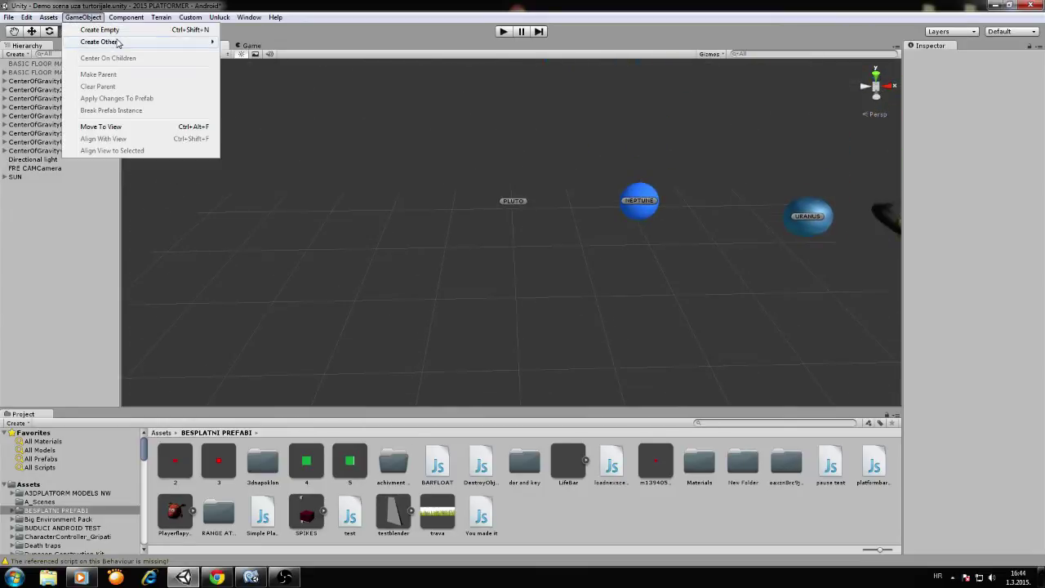
left_click(245, 170)
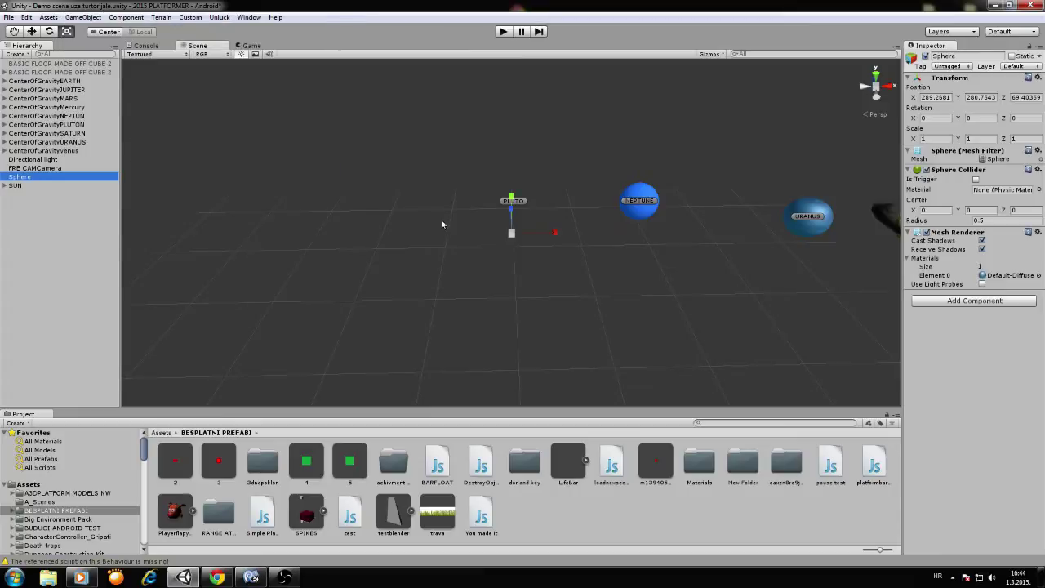
- Scale the sphere about fivefold, place it beyond Pluto, and rename it PLANETX
mouse_move(443, 215)
left_mouse_down()
mouse_move(628, 255)
mouse_move(779, 143)
left_mouse_up()
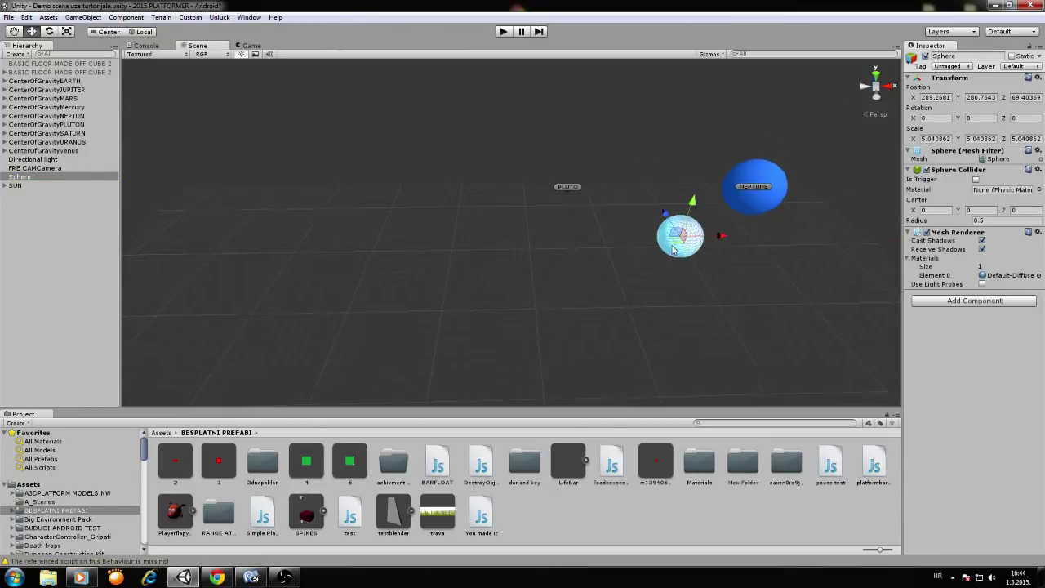
left_click_drag(674, 249, 443, 196)
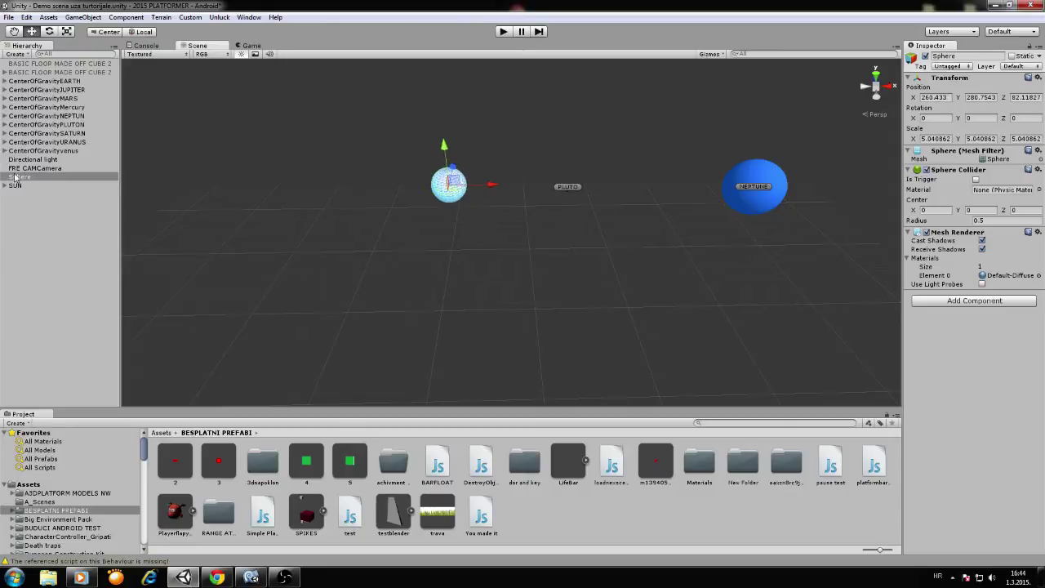
left_click(15, 177)
type("PLANETX")
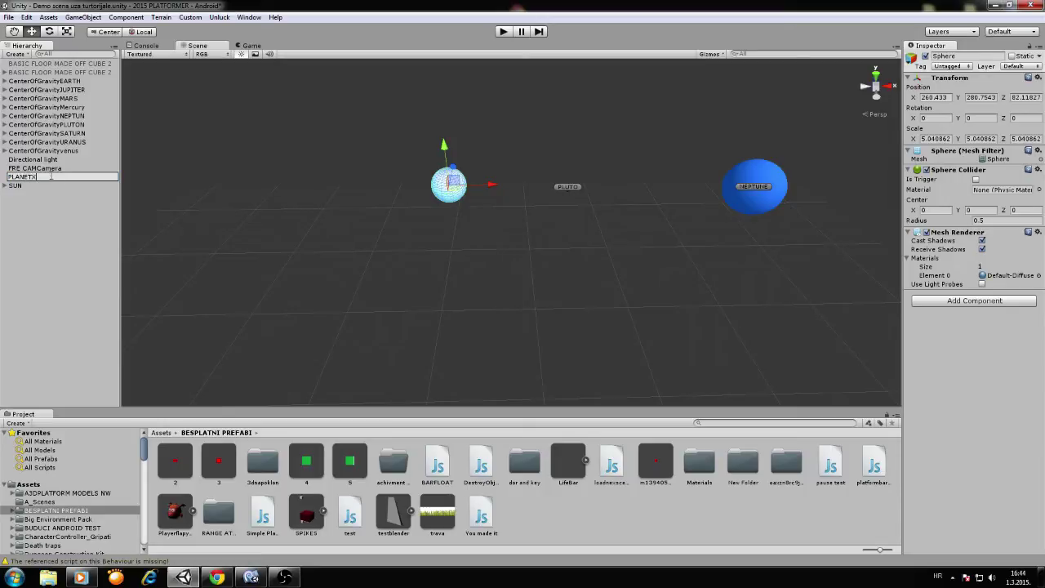
left_click(62, 208)
- Apply the red 5b material from All Materials to the new sphere
scroll(457, 204, "up", 2)
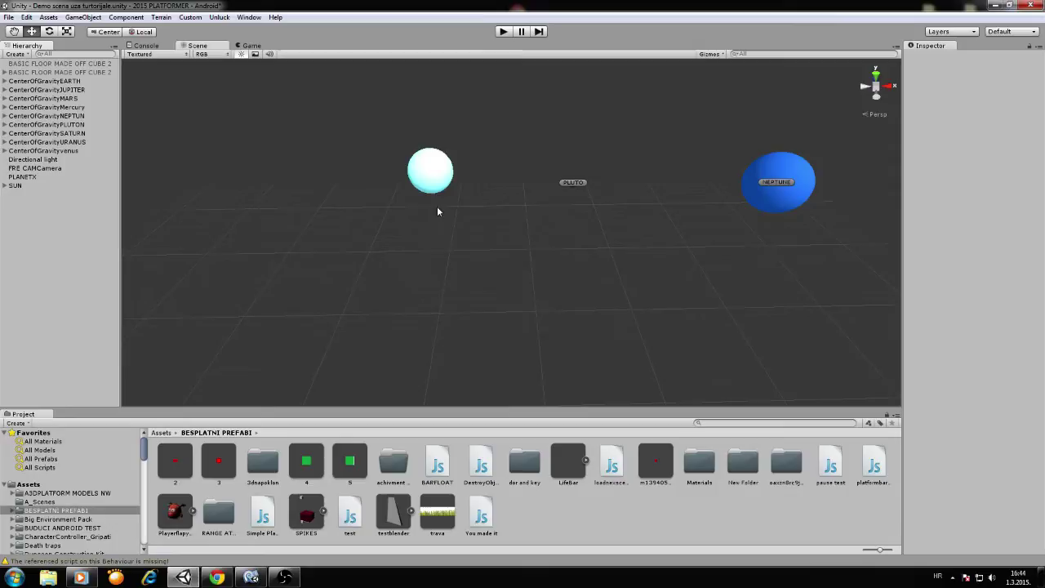
scroll(441, 208, "up", 2)
left_click(82, 440)
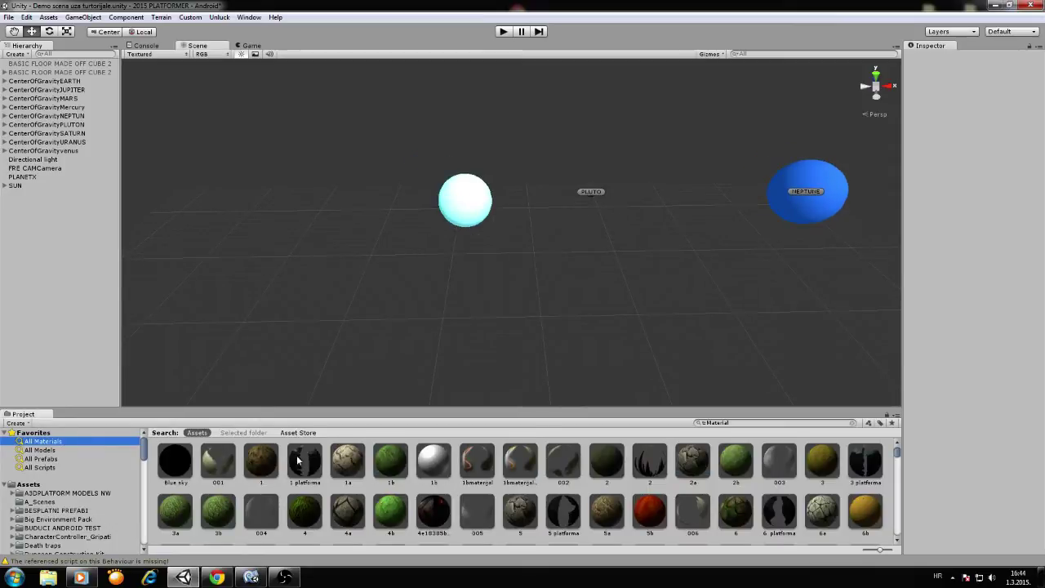
scroll(345, 279, "up", 1)
scroll(366, 326, "up", 2)
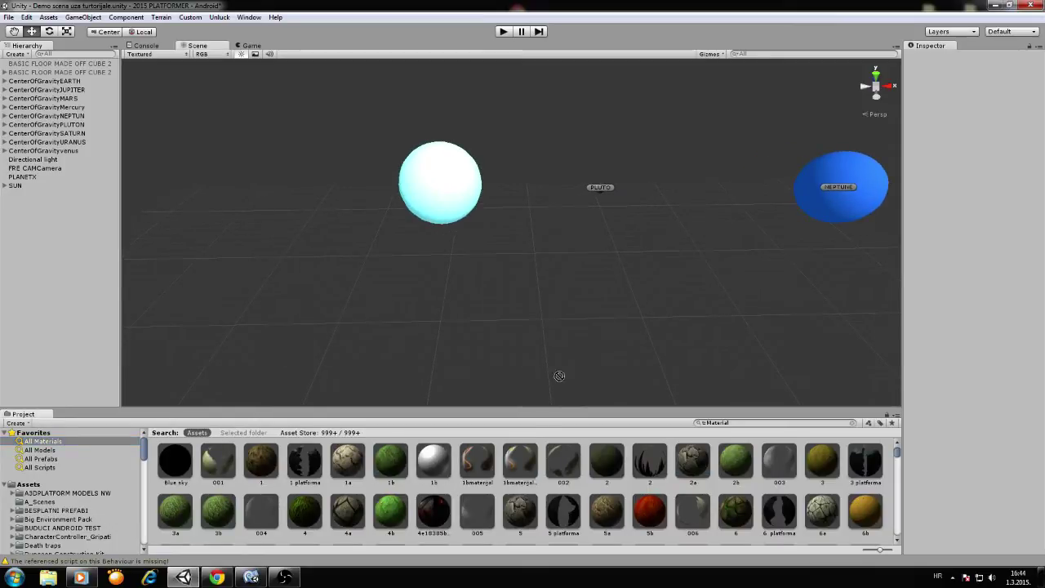
left_click_drag(641, 516, 456, 199)
- Select PLANETX and pan toward Uranus and Saturn to check the textured planet
scroll(456, 198, "down", 1)
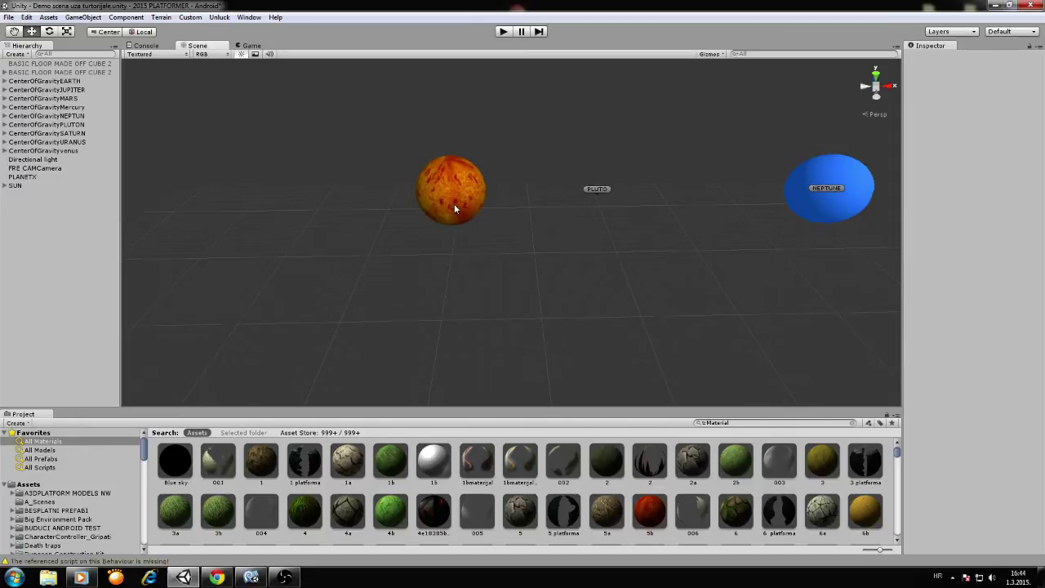
scroll(343, 196, "up", 2)
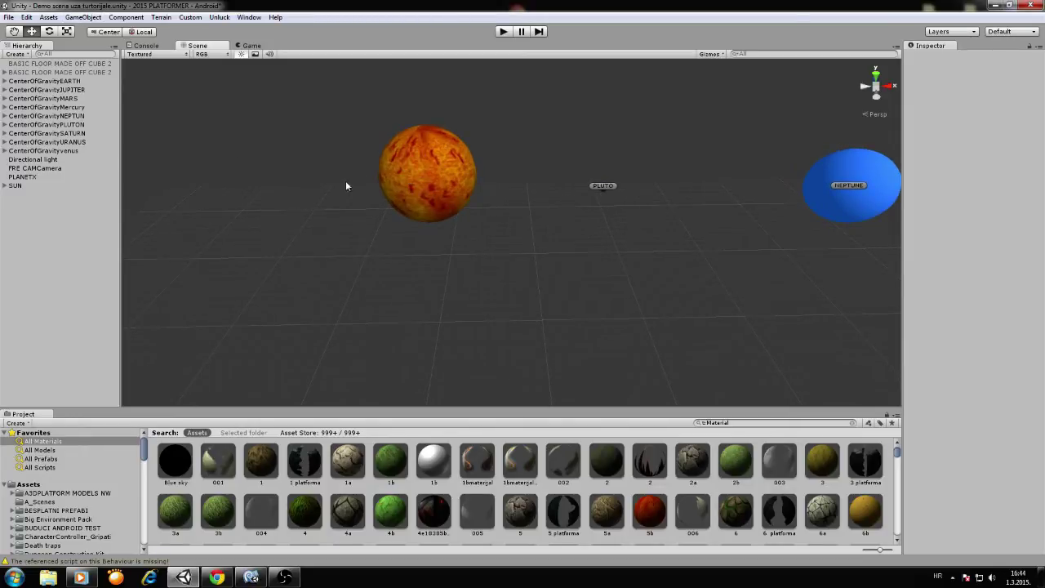
scroll(400, 213, "down", 2)
left_click(467, 198)
scroll(523, 245, "down", 2)
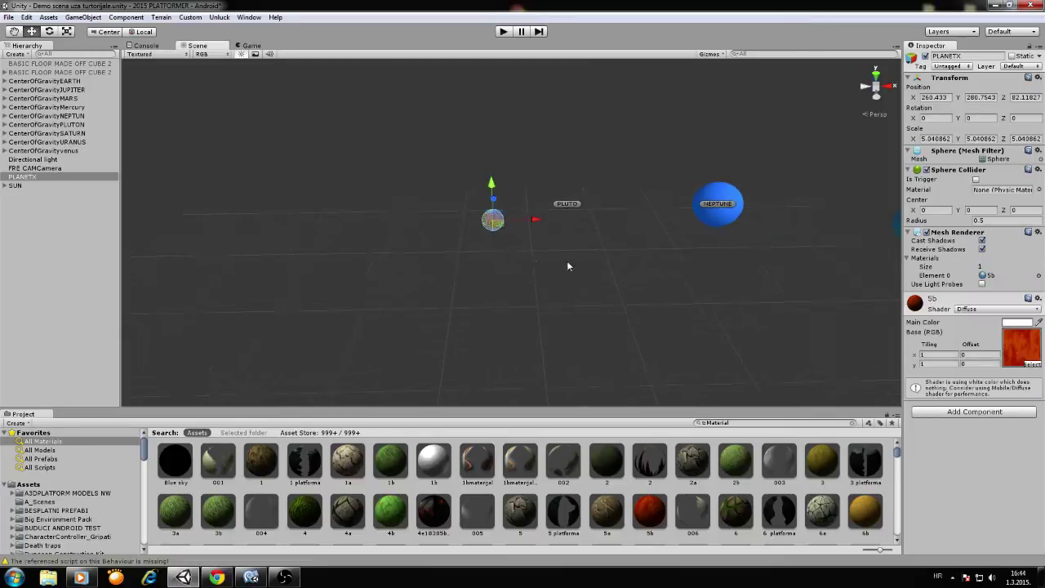
scroll(621, 270, "down", 2)
middle_click_drag(680, 275, 436, 269)
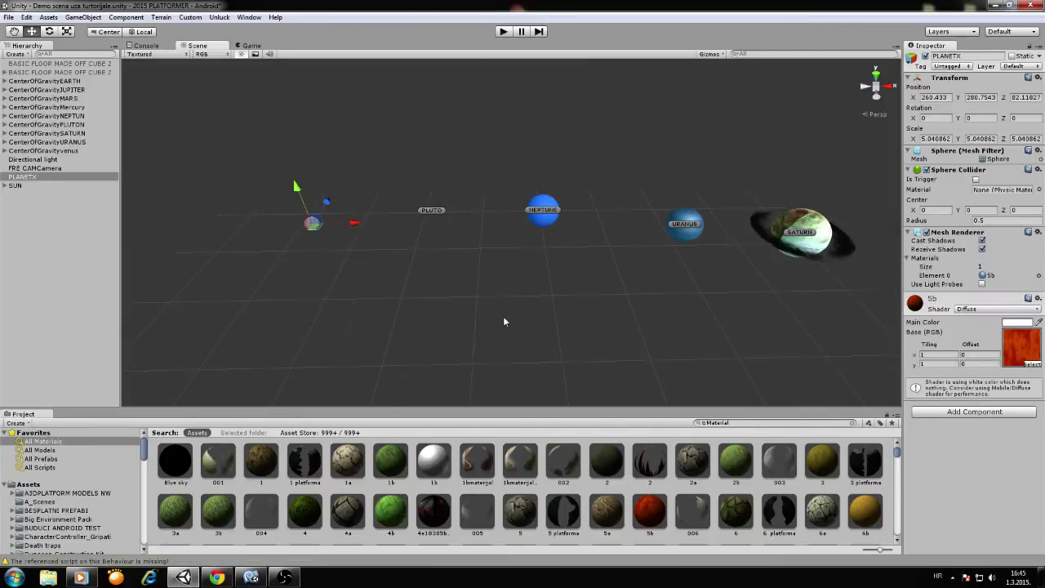
scroll(443, 247, "down", 1)
scroll(571, 262, "down", 2)
- Create an empty object named PLENTXCENER and move it onto the sun
middle_click_drag(572, 261, 125, 75)
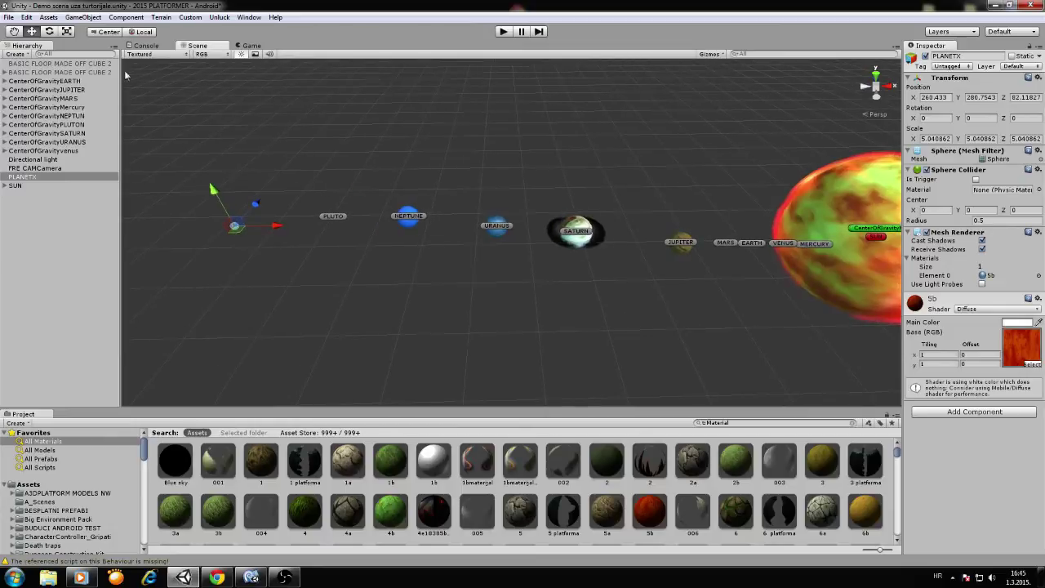
left_click(84, 18)
left_click(89, 31)
type("PLENTXCENER")
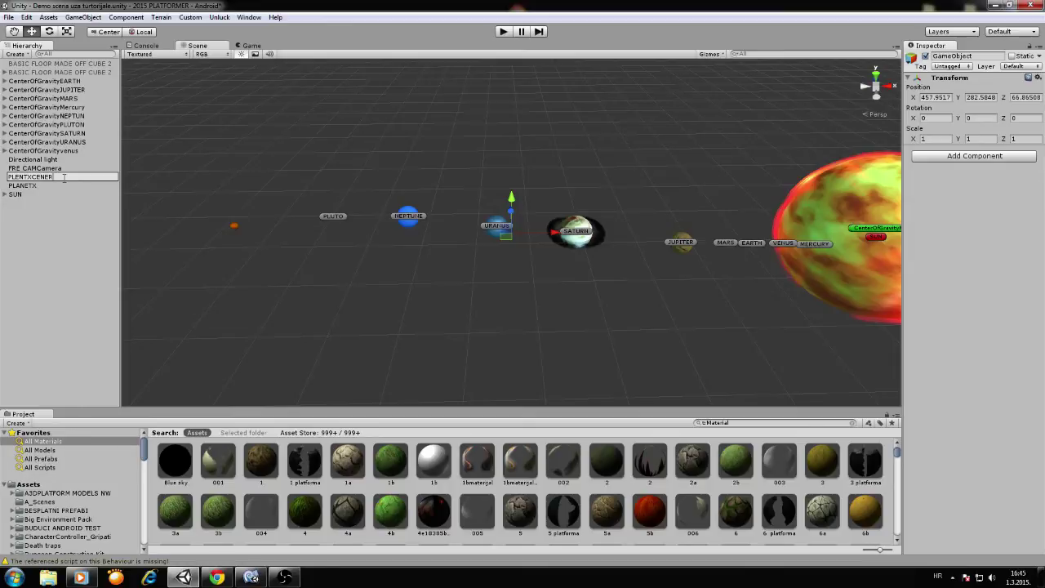
key("Return")
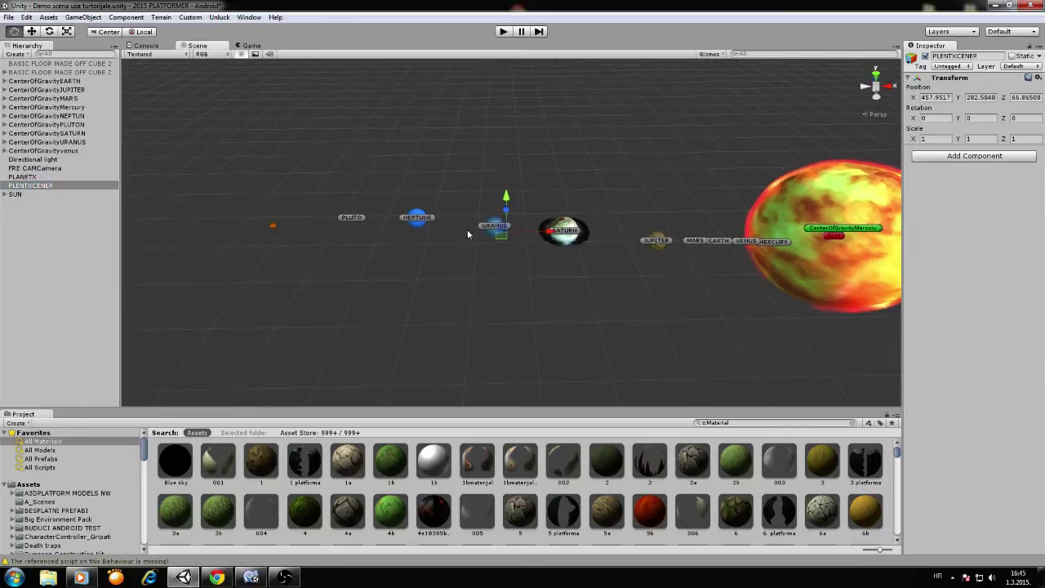
middle_click_drag(467, 229, 389, 255)
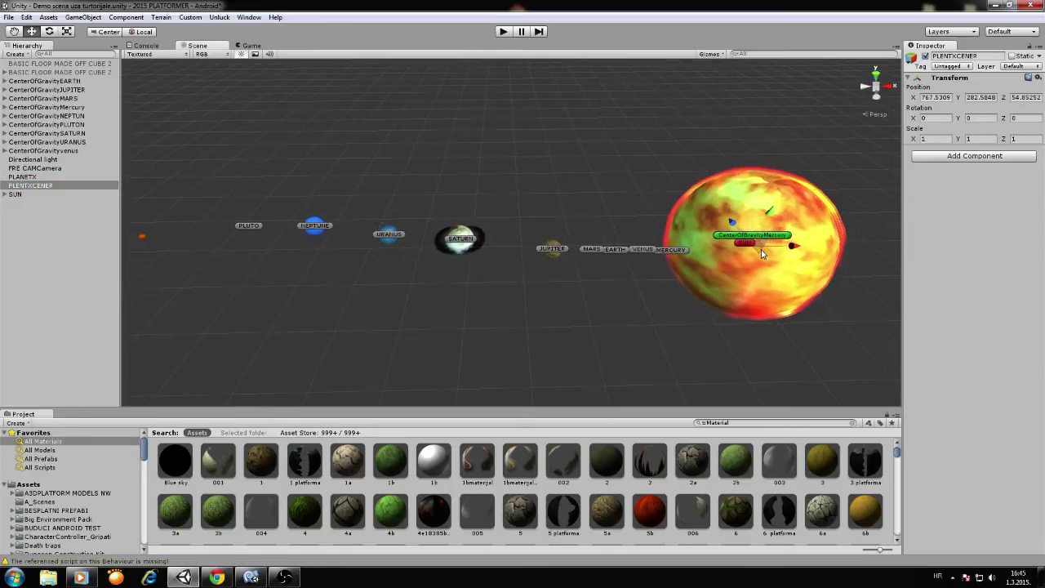
- Orbit and zoom around the sun to centre PLENTXCENER inside it
right_click_drag(761, 254, 436, 314)
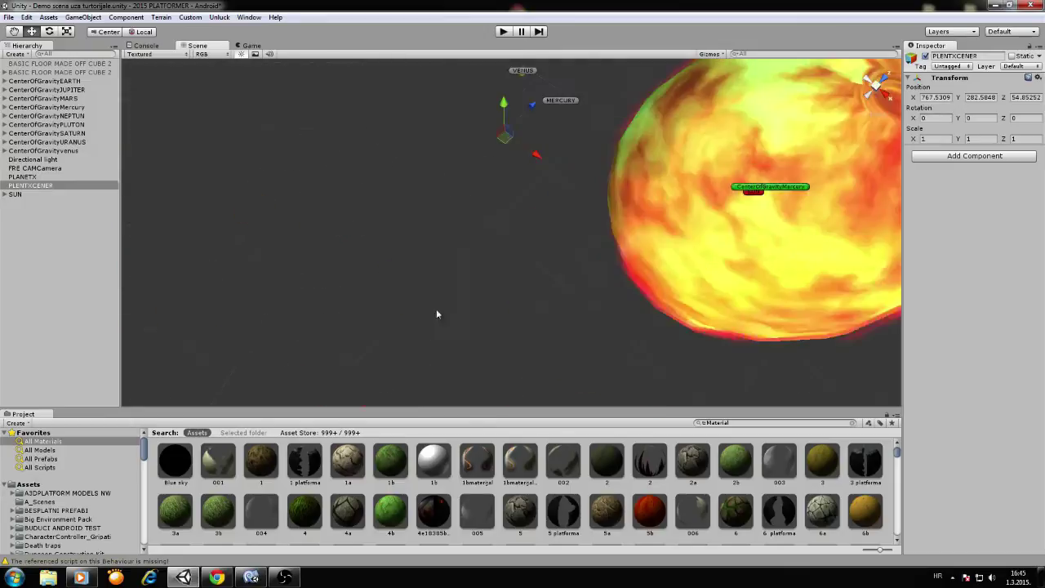
scroll(435, 314, "down", 5)
scroll(370, 287, "down", 3)
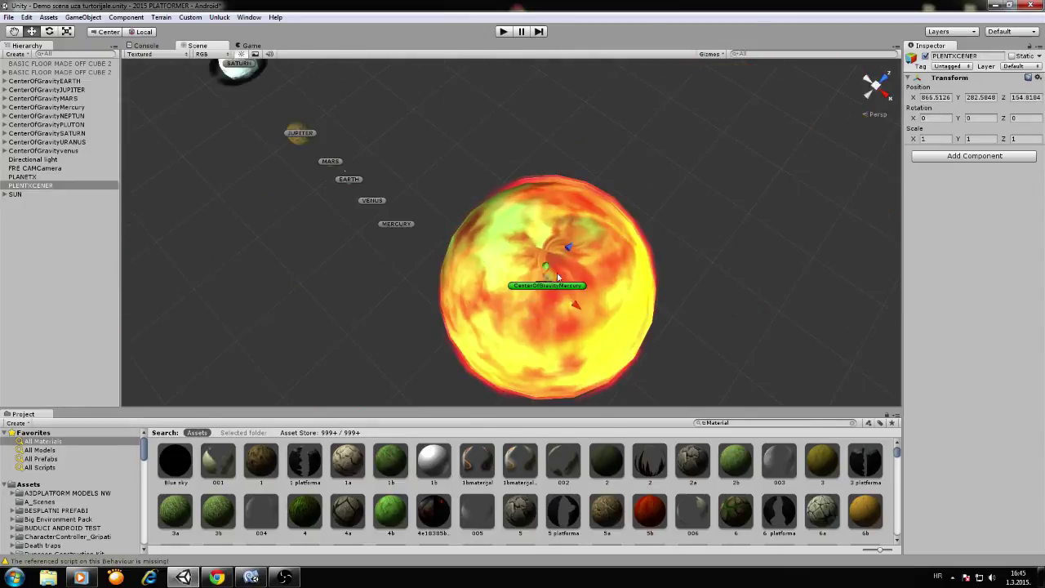
scroll(554, 264, "up", 3)
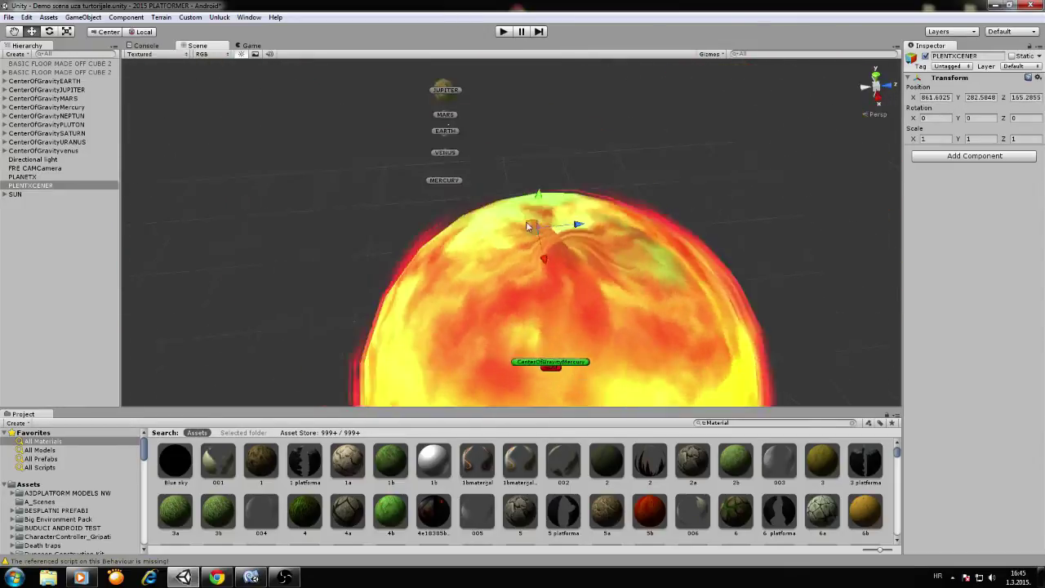
mouse_move(506, 261)
right_mouse_down()
mouse_move(506, 110)
mouse_move(517, 174)
right_mouse_up()
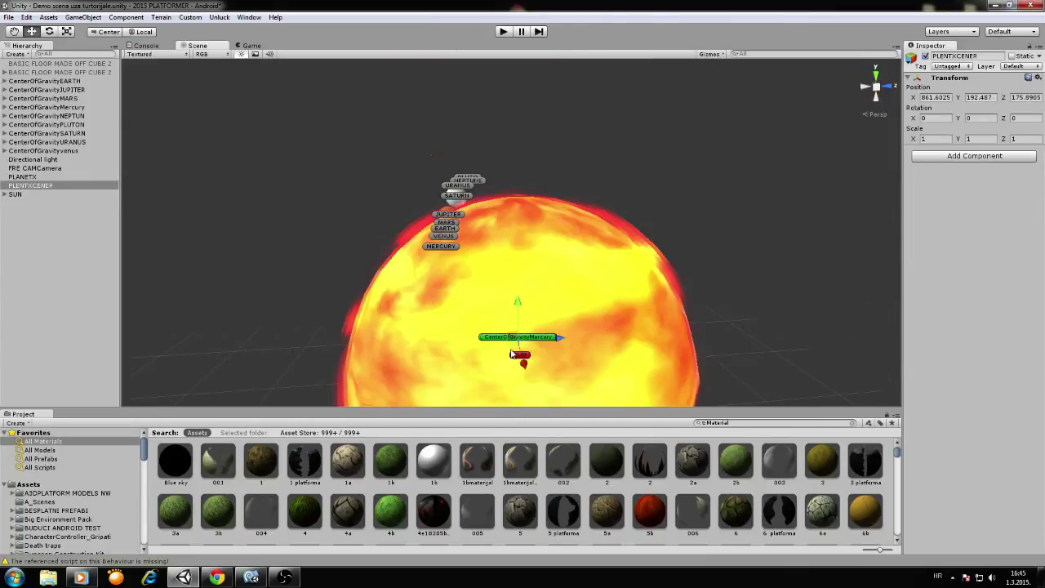
mouse_move(511, 353)
right_mouse_down()
mouse_move(497, 138)
mouse_move(742, 198)
mouse_move(655, 291)
mouse_move(808, 290)
mouse_move(259, 315)
mouse_move(445, 235)
right_mouse_up()
middle_click_drag(471, 231, 504, 186)
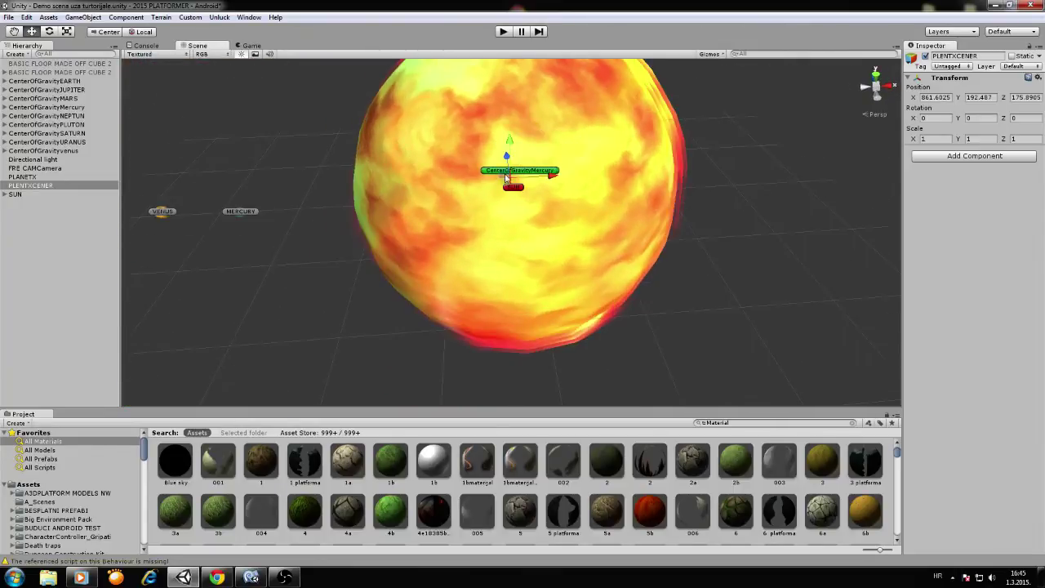
scroll(227, 234, "down", 3)
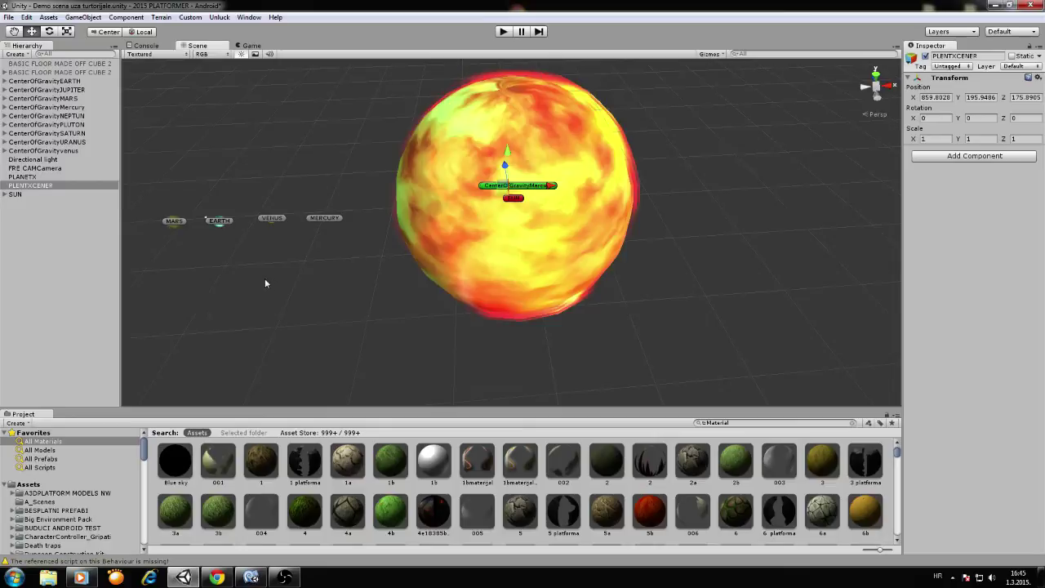
- Check Jupiter's orbit setup, then attach the Simple Planet orbit script to PLENTXCENER
middle_click_drag(265, 278, 552, 256)
left_click(633, 129)
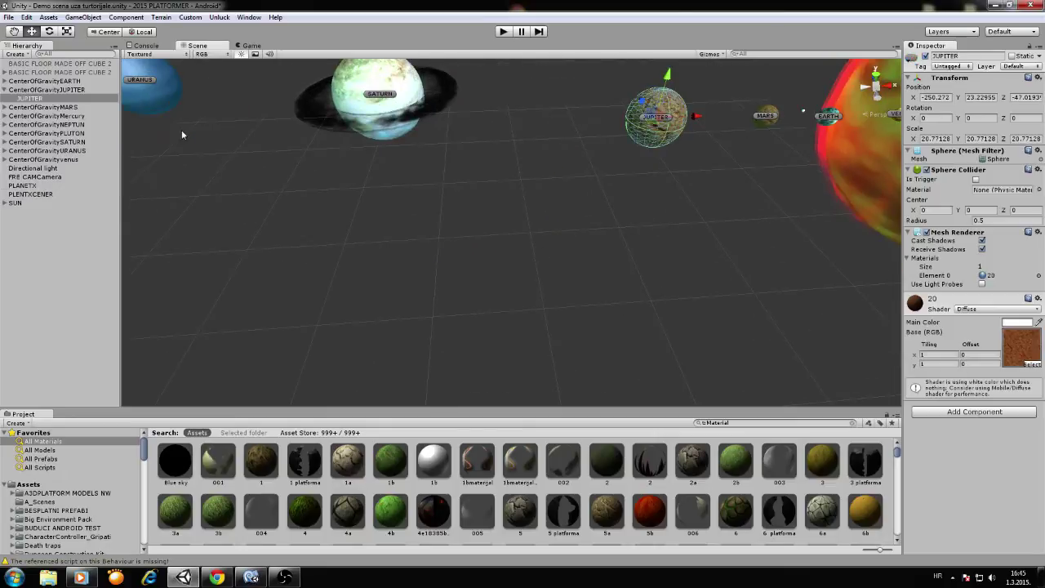
left_click(56, 91)
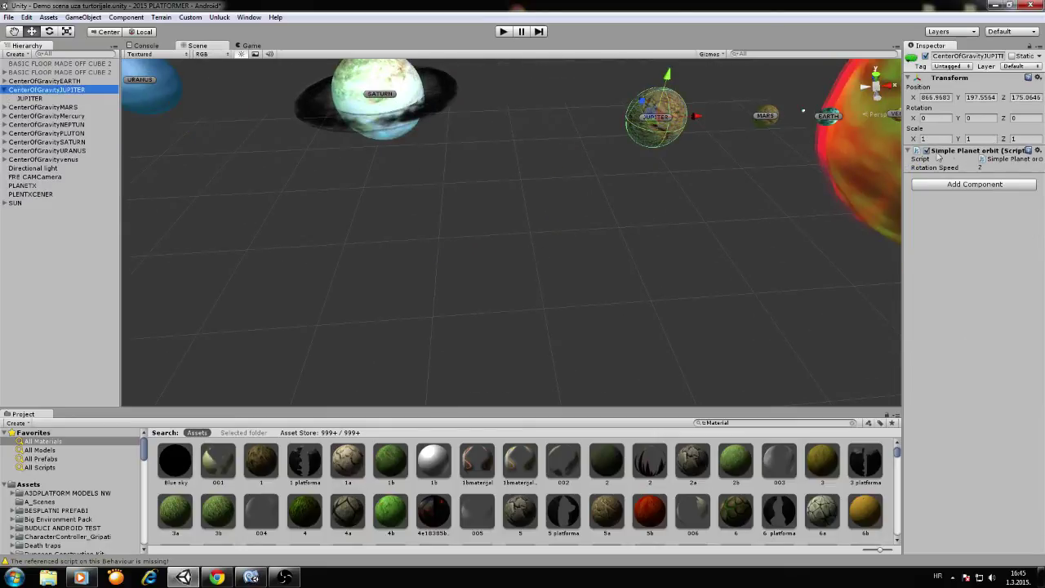
left_click(988, 159)
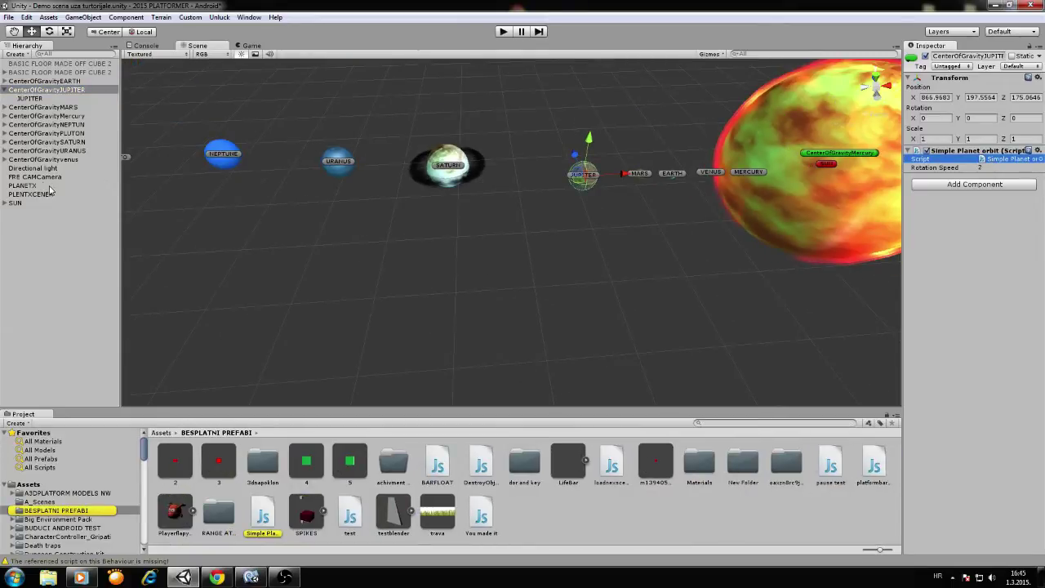
left_click_drag(258, 516, 65, 217)
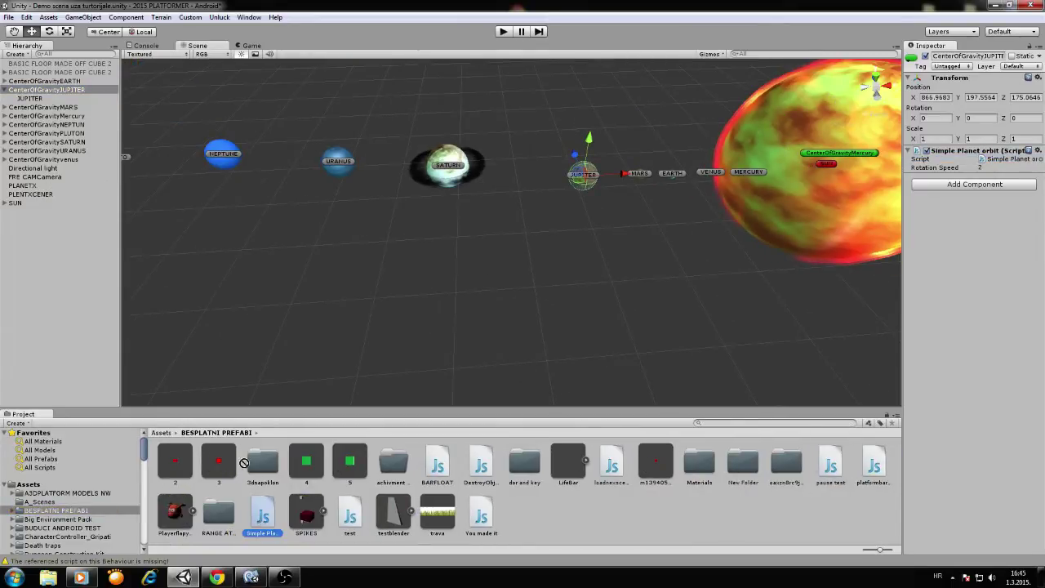
- Frame PLENTXCENER and PLANETX, then make PLANETX a child of PLENTXCENER
left_click(47, 195)
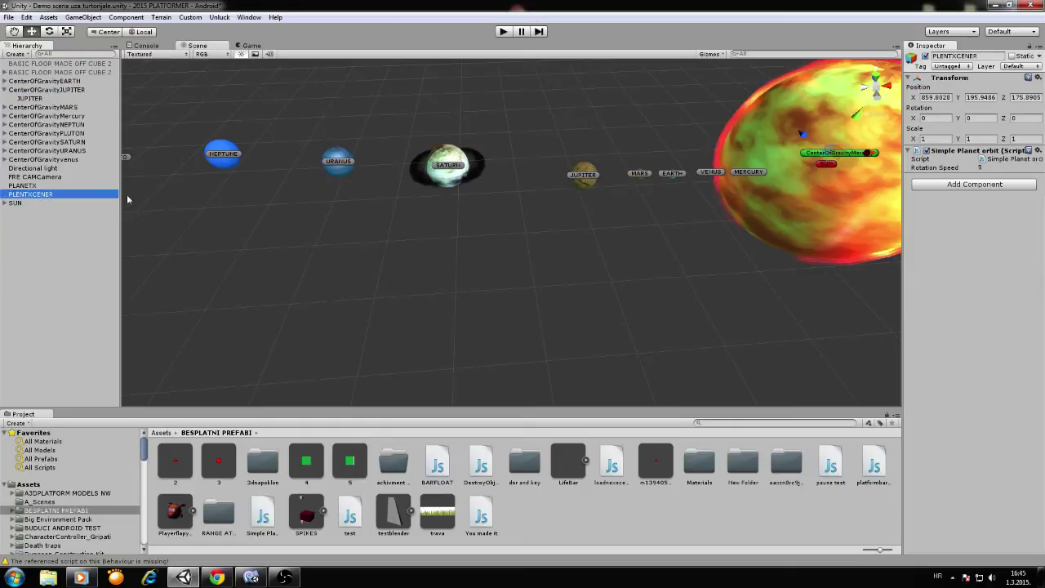
key("f")
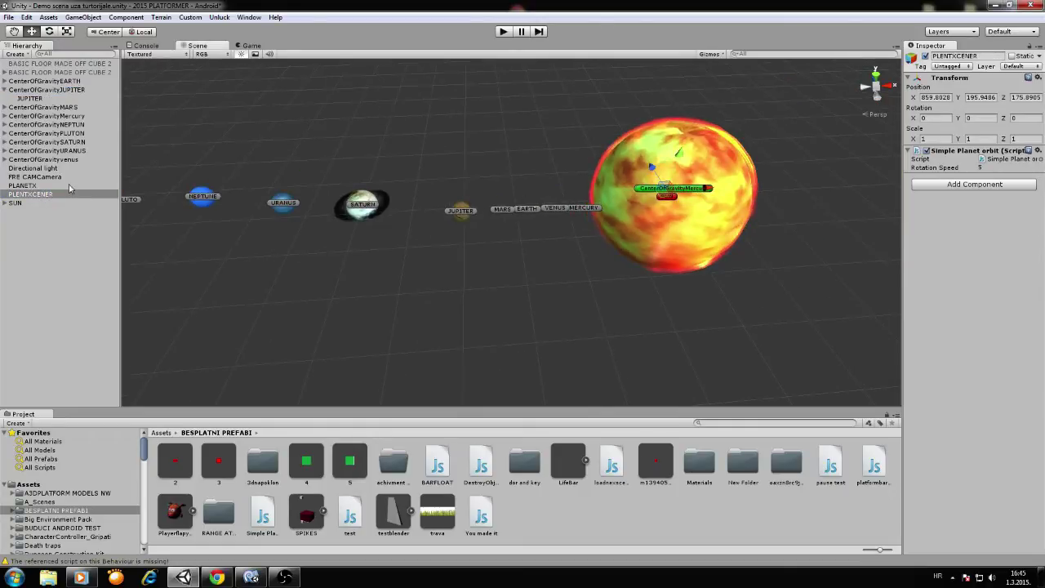
left_click(23, 185)
key("f")
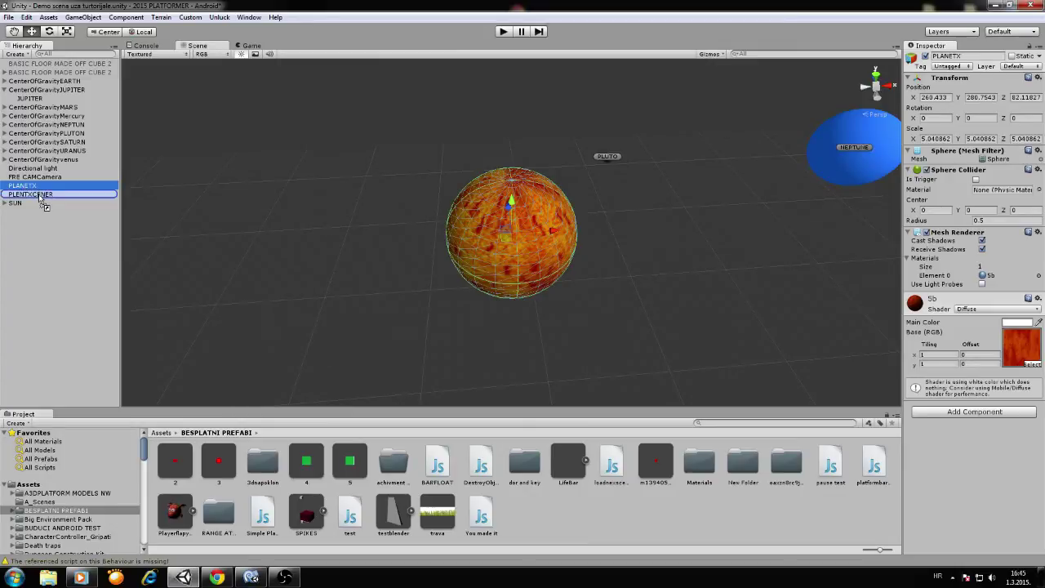
left_click_drag(41, 199, 39, 198)
- Check PLENTXCENER's orbit settings (rotation speed 5) and tilt the view of the system
left_click(38, 188)
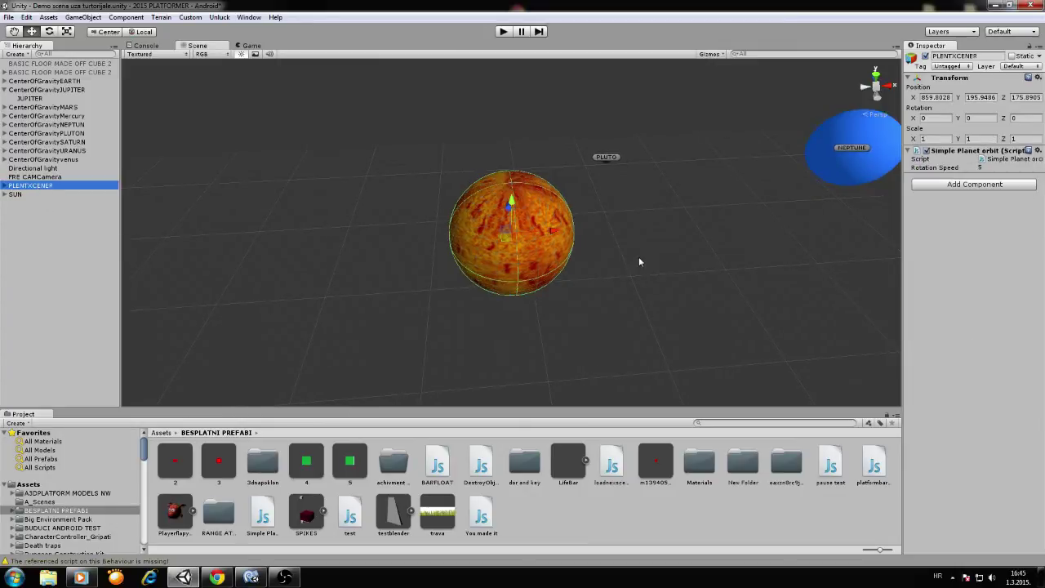
scroll(638, 256, "down", 3)
scroll(464, 279, "down", 2)
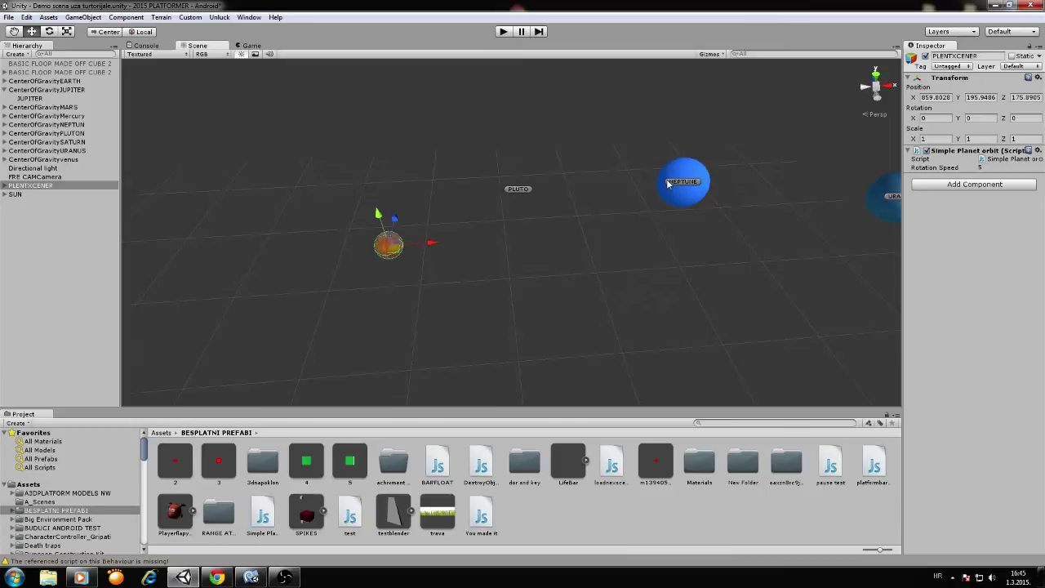
scroll(663, 246, "down", 2)
scroll(649, 250, "down", 2)
scroll(468, 247, "down", 2)
scroll(608, 258, "down", 2)
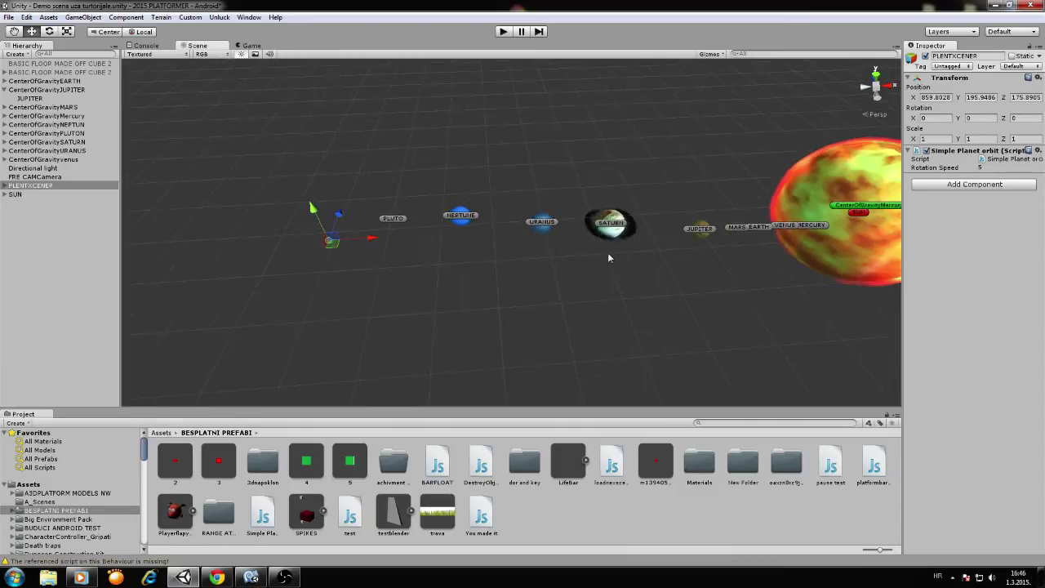
scroll(596, 247, "down", 2)
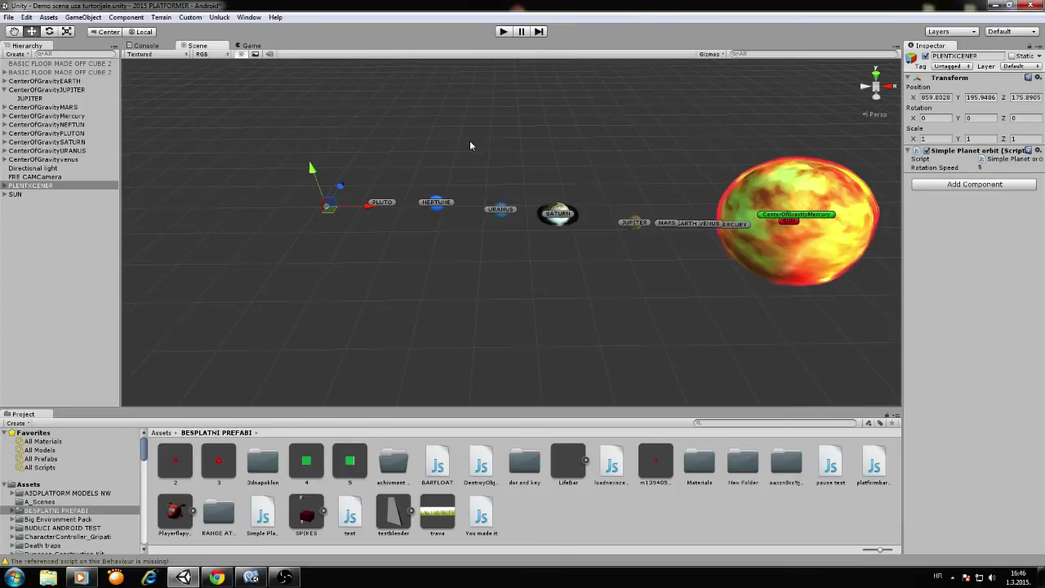
right_click_drag(469, 145, 506, 42)
left_click(502, 32)
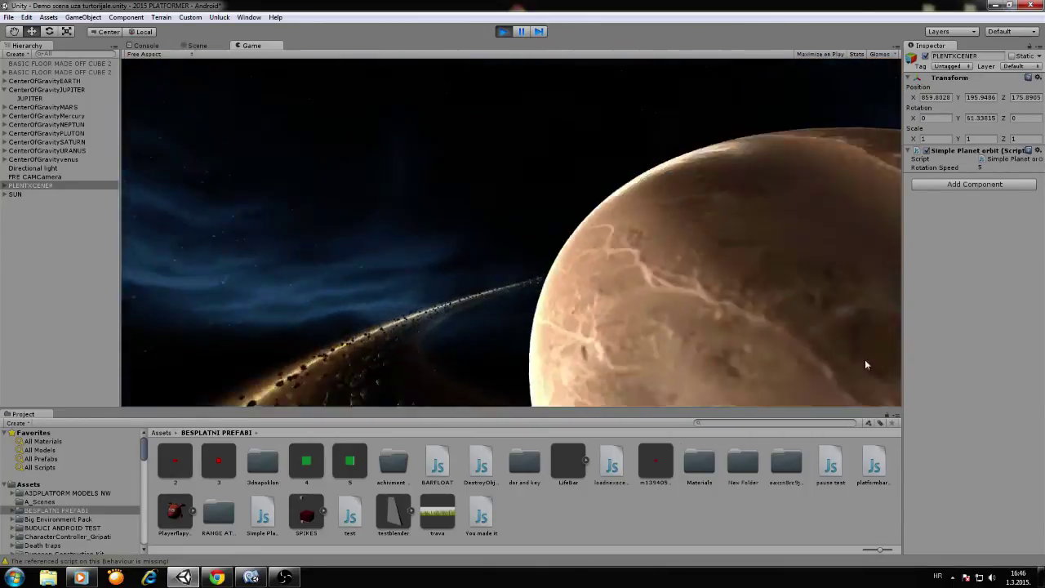
left_click(981, 167)
type("2")
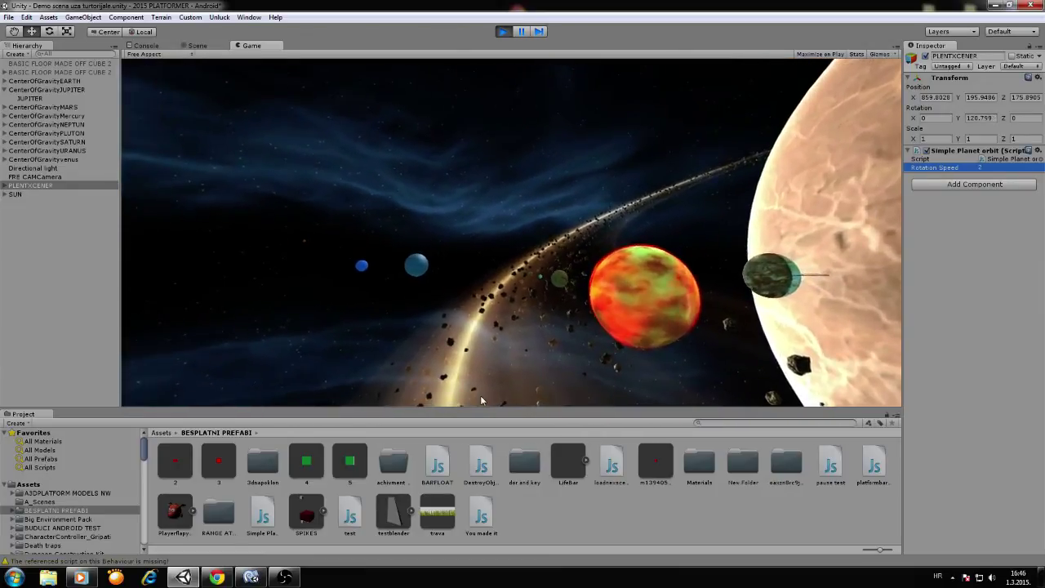
- Stop the test run and switch to the Rotate tool
left_click(501, 34)
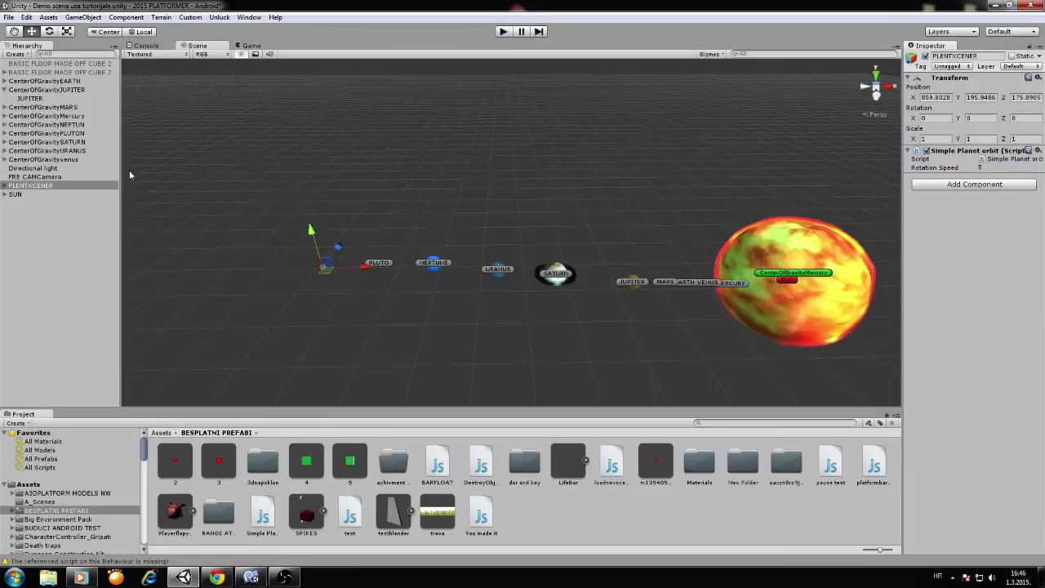
middle_click_drag(316, 253, 278, 157)
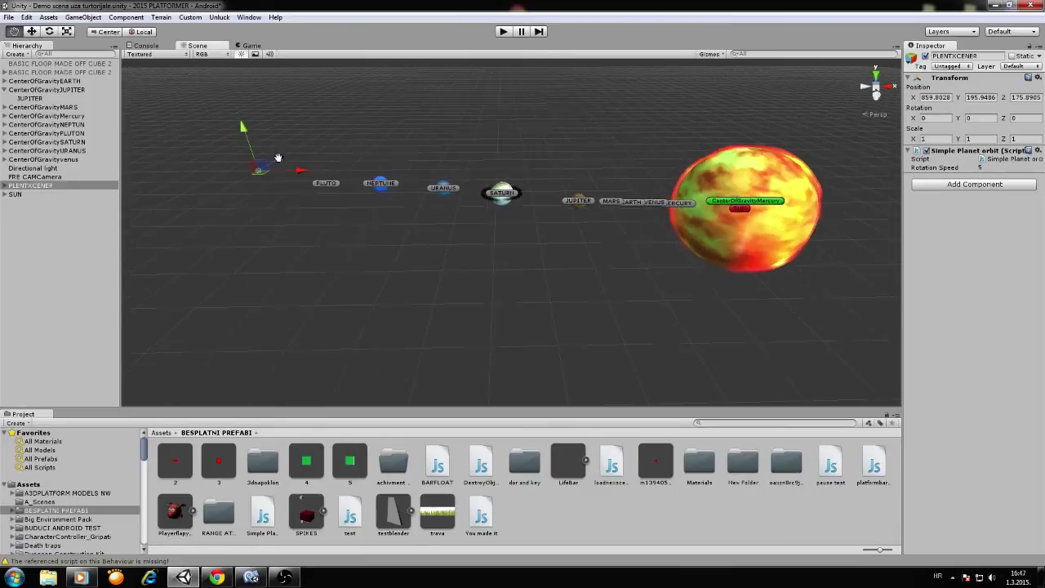
left_click(53, 35)
scroll(347, 186, "down", 2)
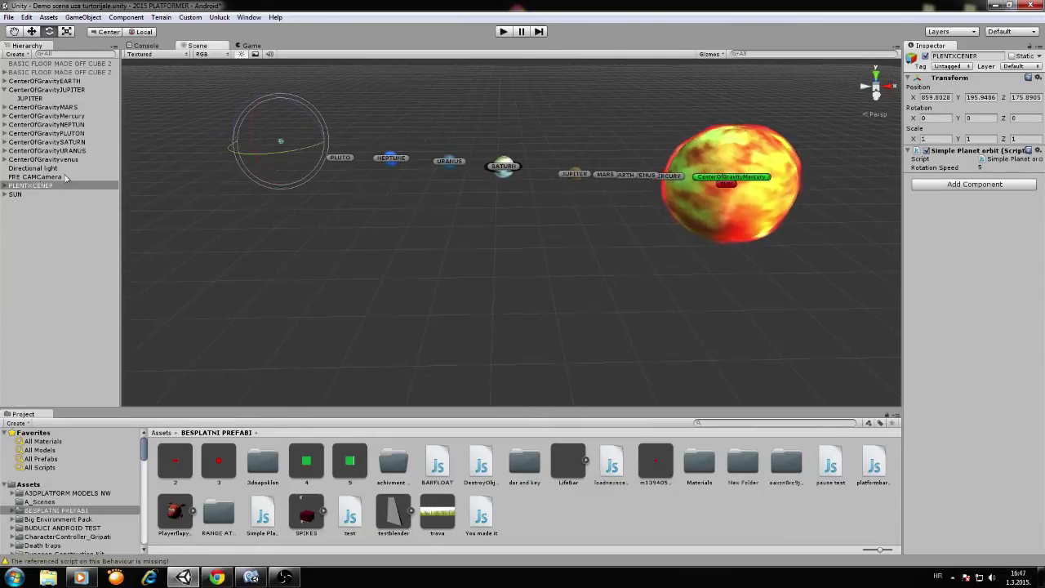
- Select PLENTXCENER, frame its child PLANETX, then reselect PLENTXCENER
left_click(11, 188)
left_click(29, 194)
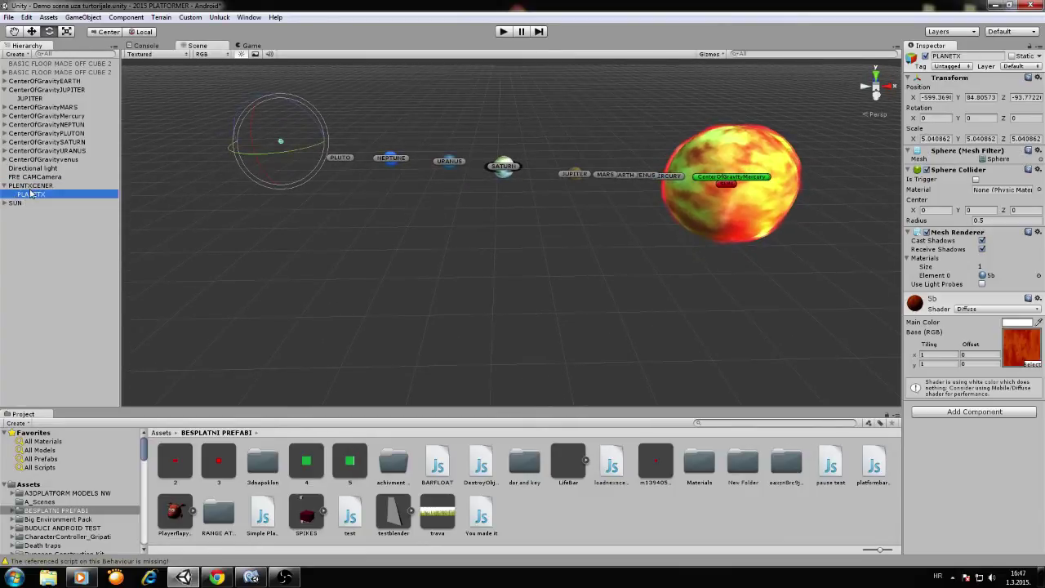
double_click(36, 193)
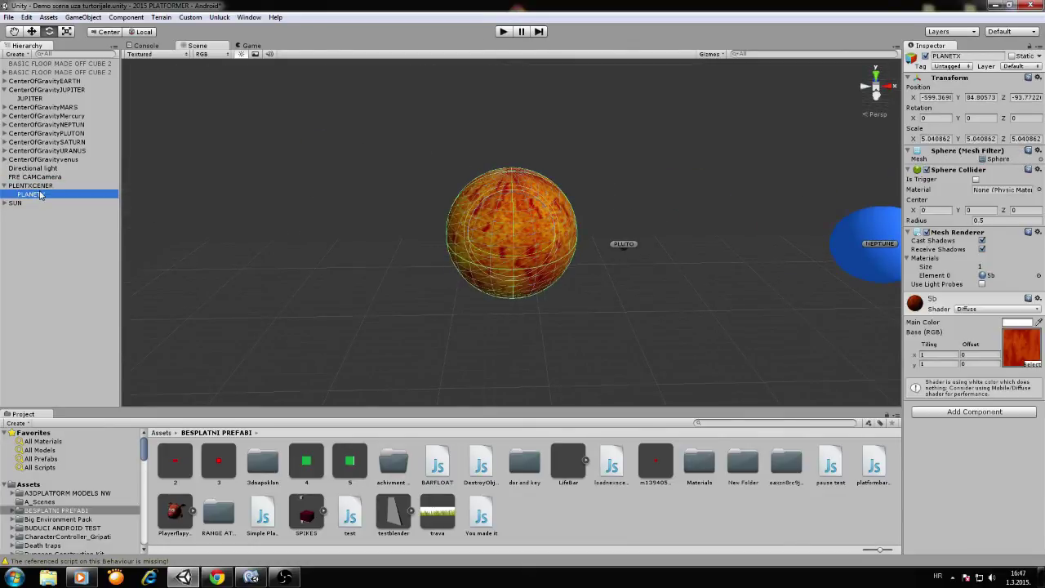
left_click(32, 185)
- Pan the view so Planet X sits upper left and the sun on the right
scroll(698, 261, "down", 3)
middle_click_drag(699, 262, 567, 240)
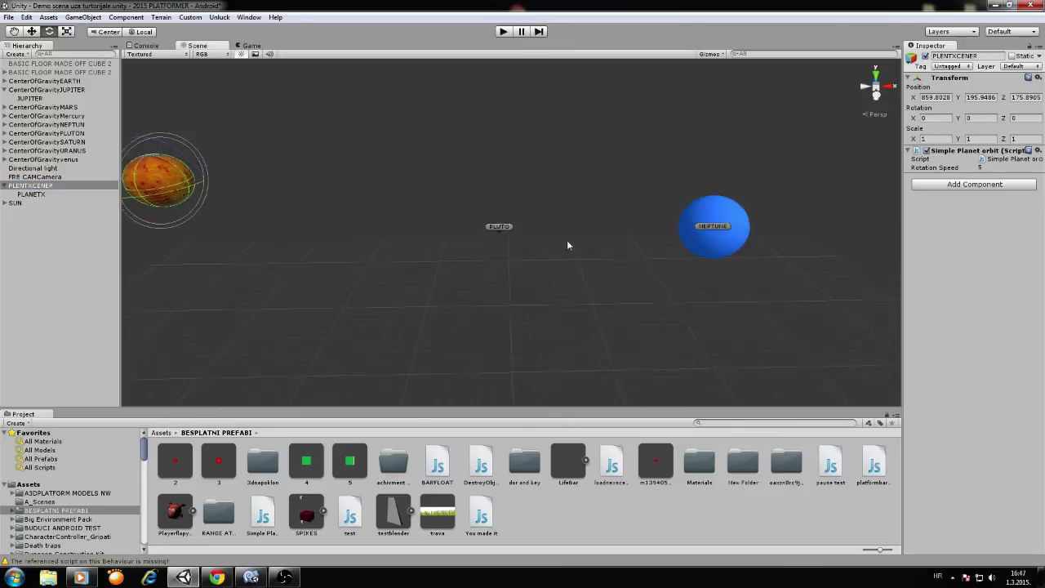
scroll(676, 270, "down", 2)
scroll(463, 243, "down", 2)
scroll(548, 248, "down", 2)
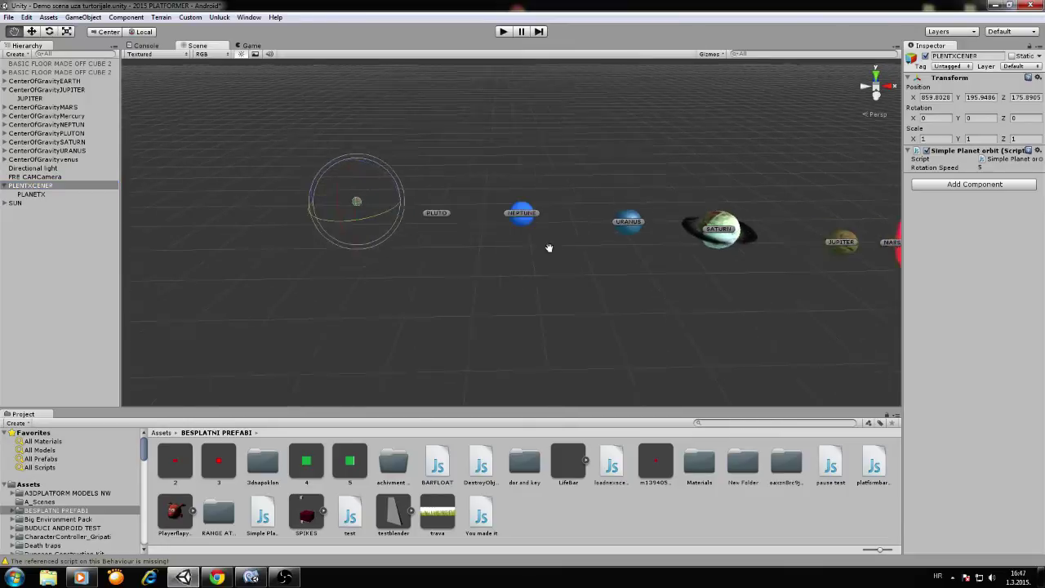
middle_click_drag(461, 211, 409, 191)
scroll(689, 225, "down", 1)
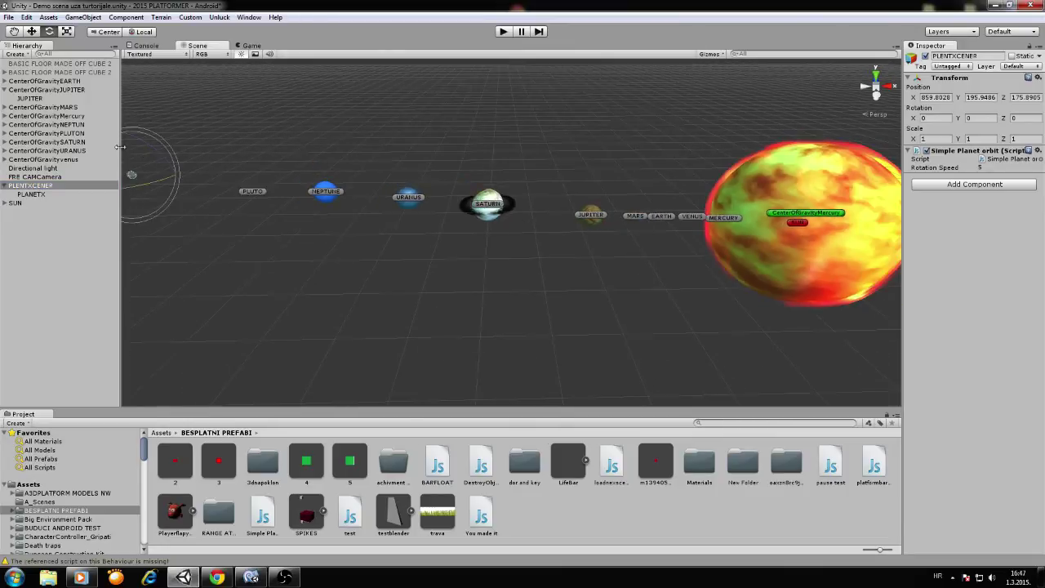
- Collapse PLENTXCENER in the Hierarchy and browse the Edit menu and icon picker without changes
left_click(4, 186)
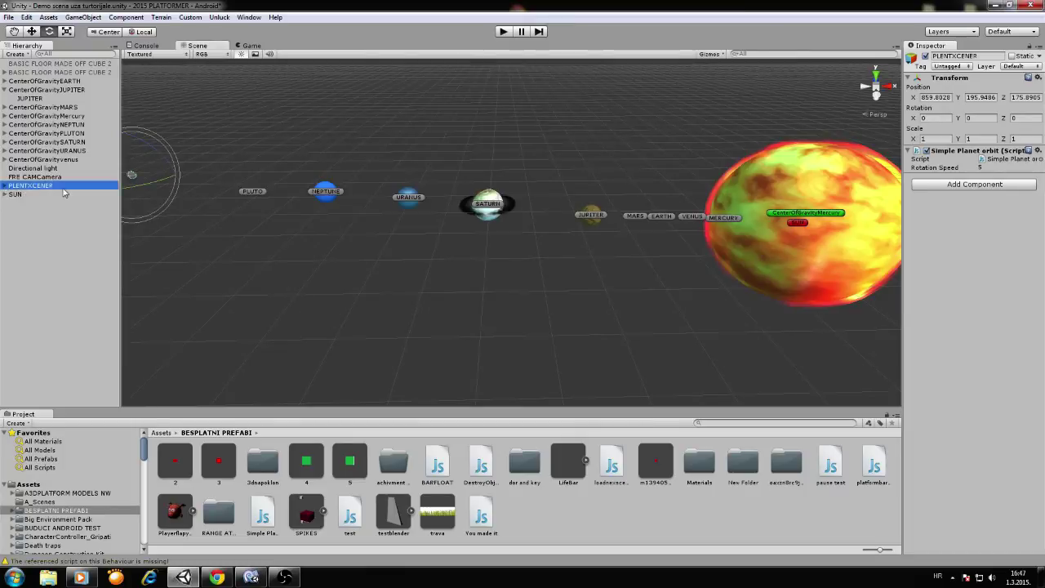
scroll(208, 159, "down", 1)
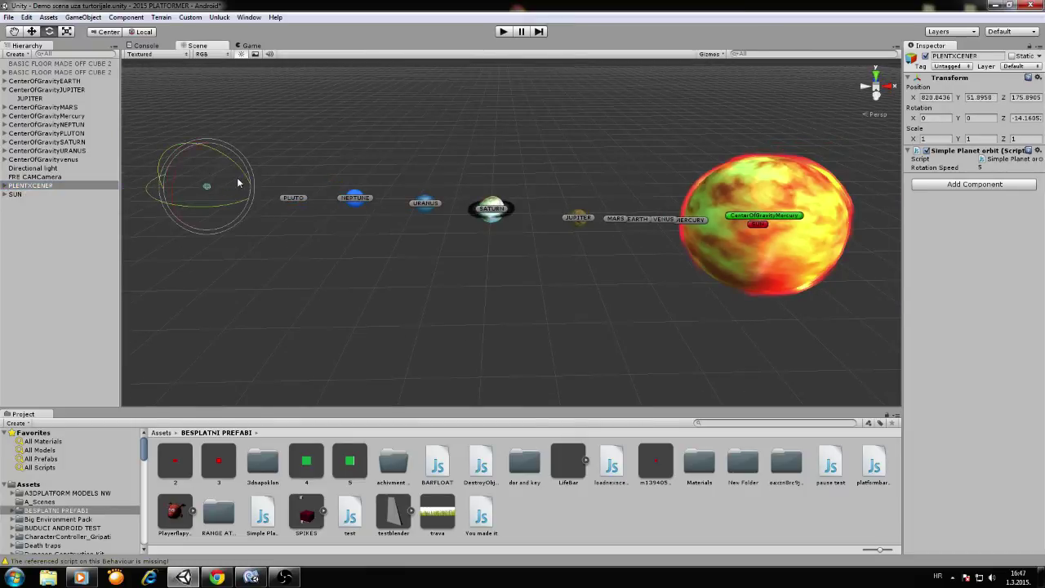
left_click(27, 18)
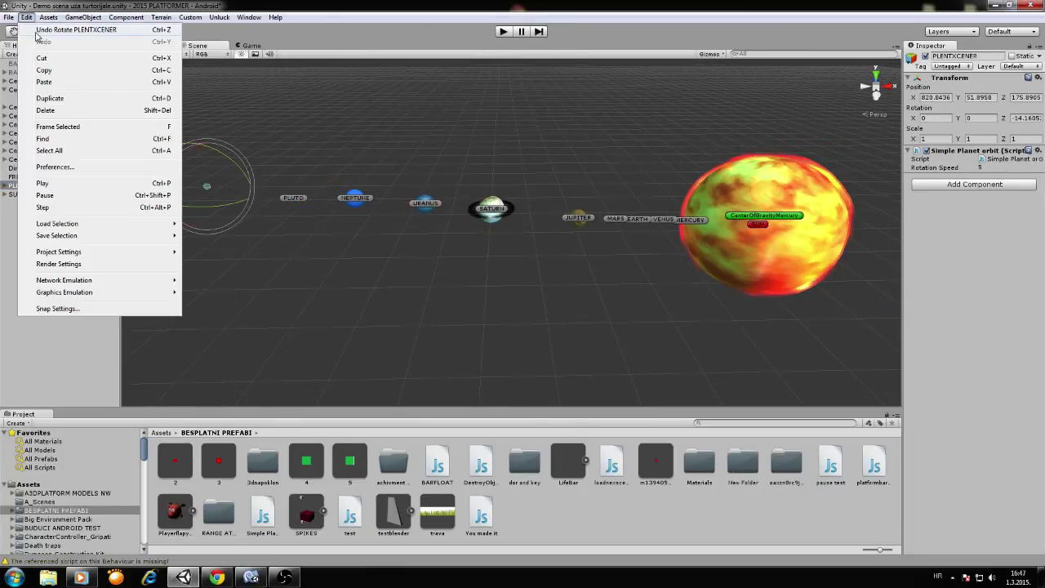
left_click(586, 65)
left_click(912, 57)
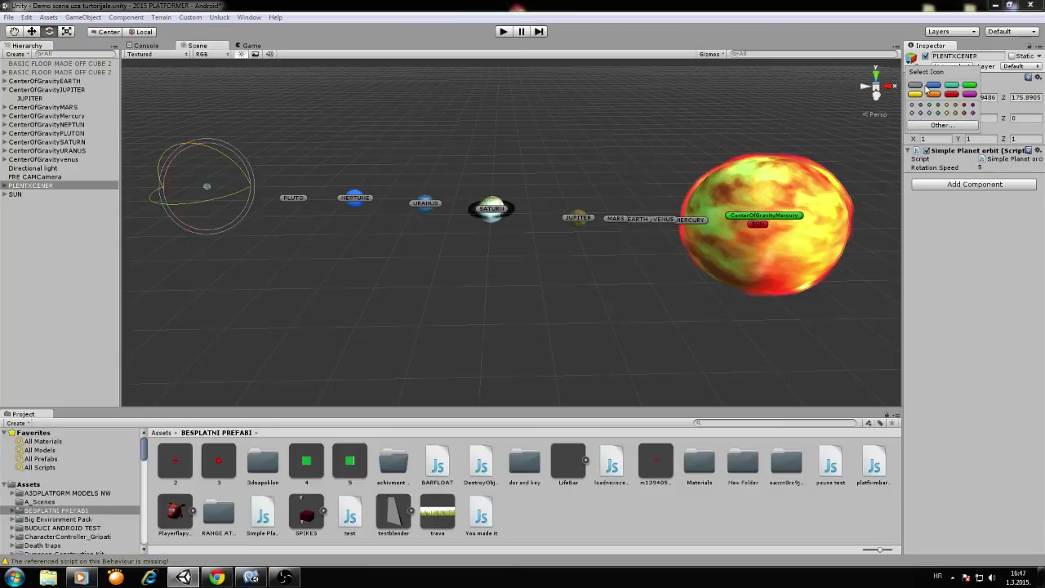
left_click(607, 153)
- Leave PLENTXCENER tilted about -14.6° on Z and return to the Move tool
scroll(684, 193, "up", 2)
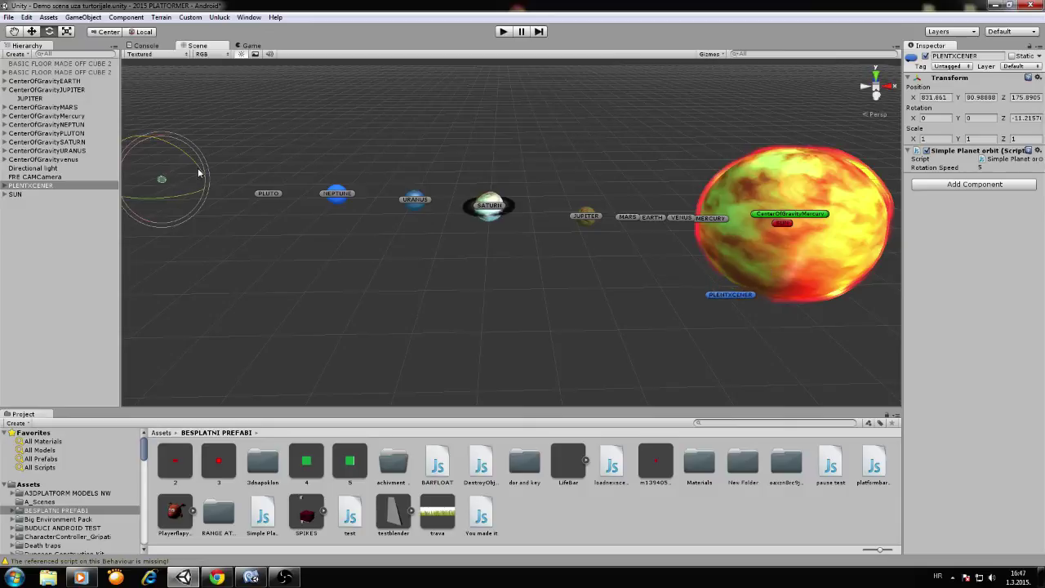
scroll(565, 296, "down", 2)
scroll(477, 199, "down", 2)
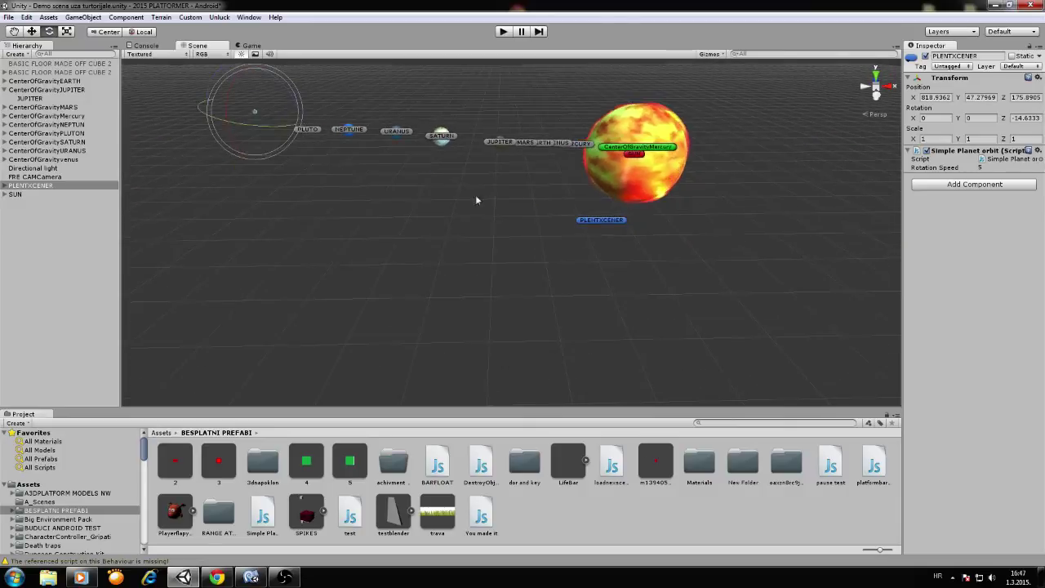
left_click(34, 33)
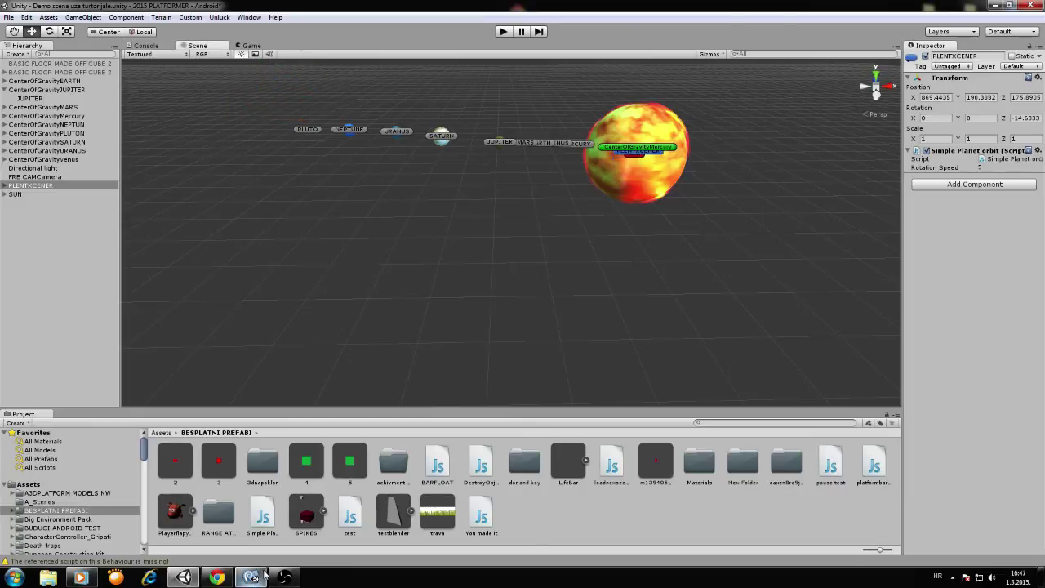
scroll(453, 196, "down", 2)
scroll(357, 140, "down", 2)
scroll(353, 141, "down", 1)
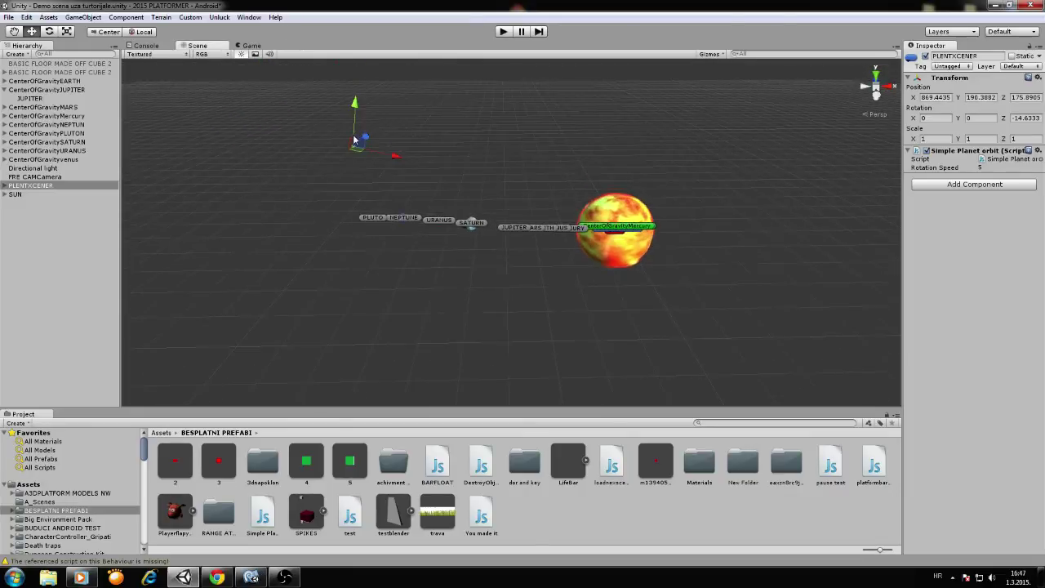
- Start play mode so PLENTXCENER begins rotating in the Game view
left_click(505, 34)
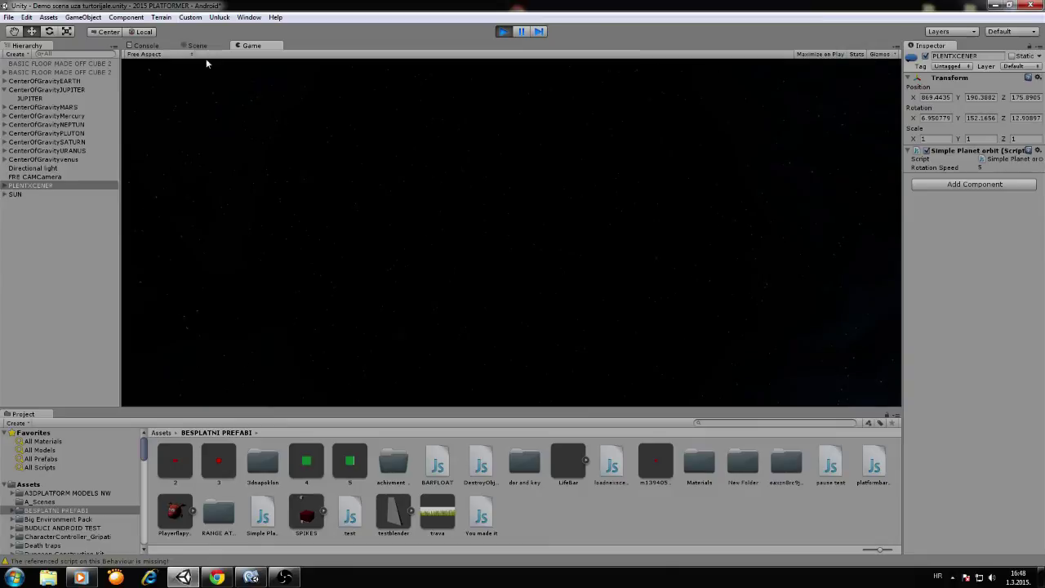
- Switch to the Scene tab during play and frame PLENTXCENER to watch the tilted orbit
left_click(199, 47)
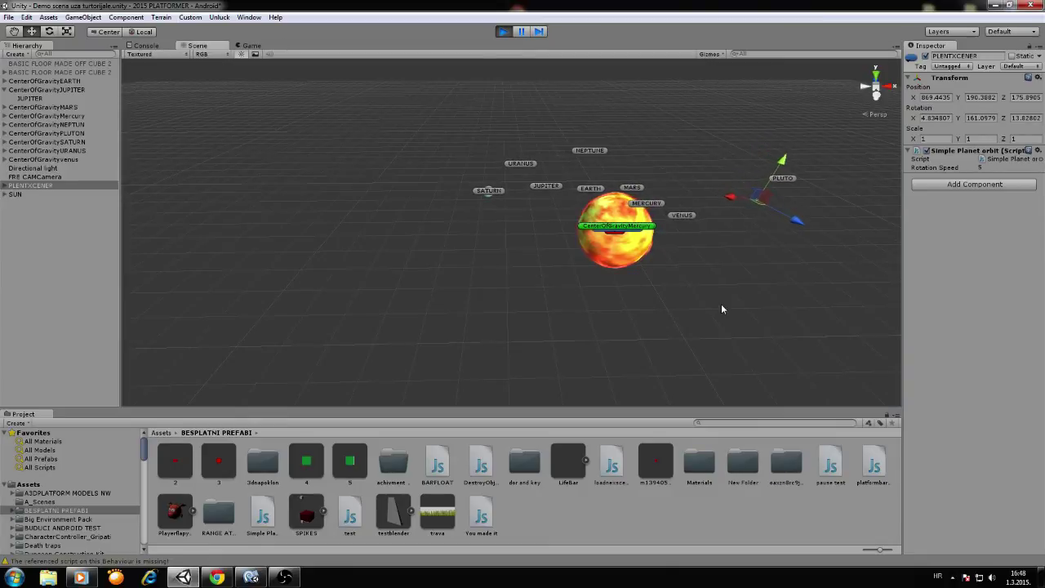
mouse_move(629, 274)
middle_mouse_down()
mouse_move(557, 286)
mouse_move(571, 328)
middle_mouse_up()
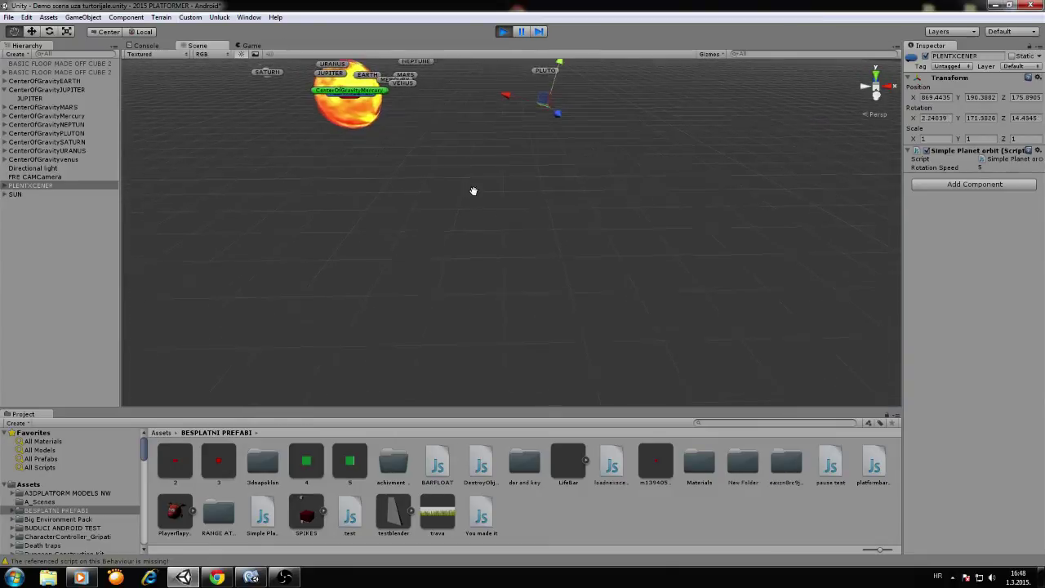
scroll(557, 290, "up", 2)
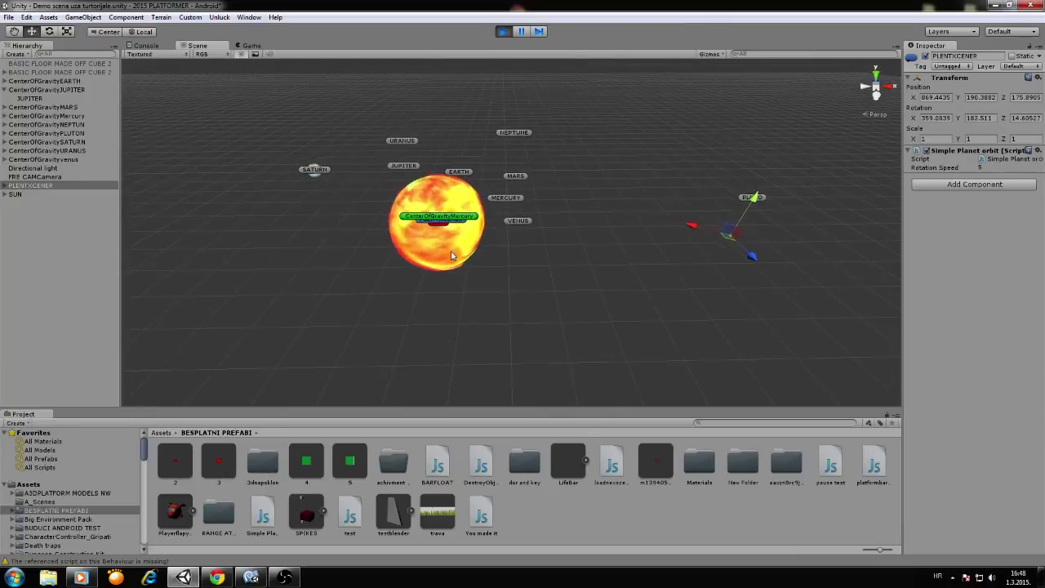
mouse_move(452, 255)
right_mouse_down()
mouse_move(423, 257)
mouse_move(564, 268)
mouse_move(503, 308)
right_mouse_up()
double_click(41, 185)
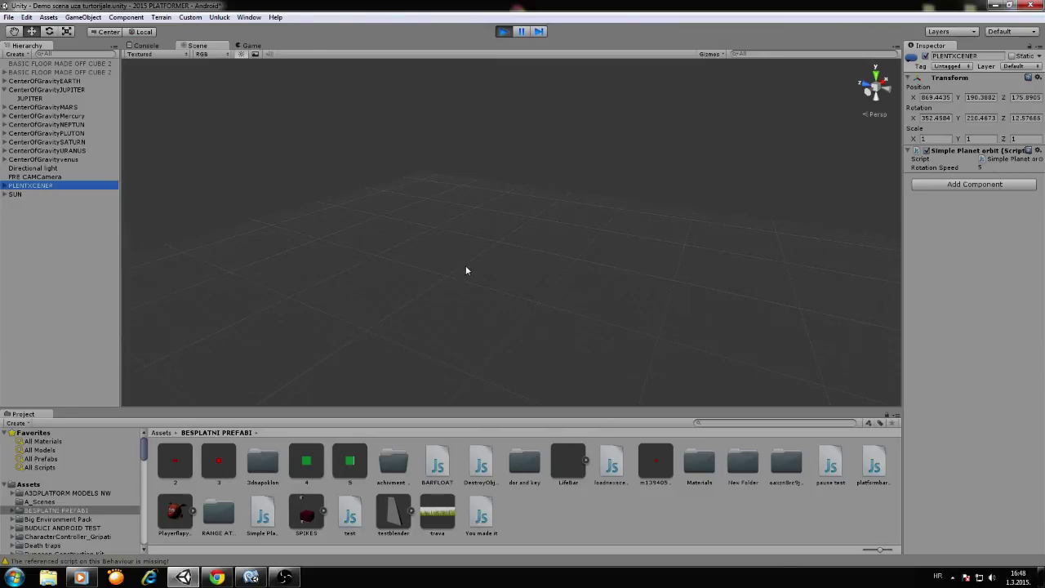
- Swing the view around the sun and Saturn, then stop playback
mouse_move(494, 243)
right_mouse_down()
mouse_move(436, 181)
mouse_move(517, 232)
mouse_move(402, 231)
right_mouse_up()
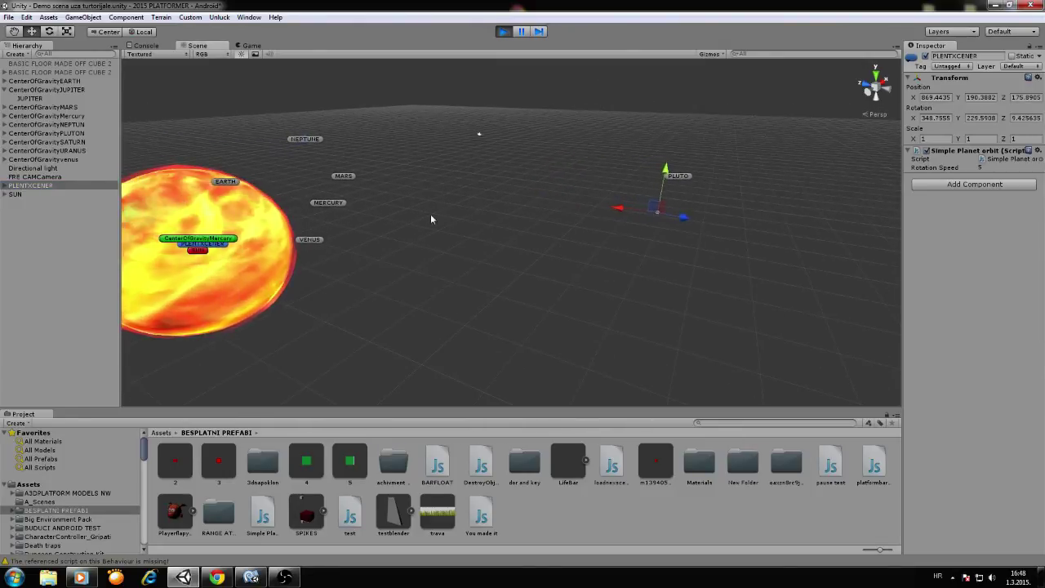
right_click_drag(545, 219, 480, 228)
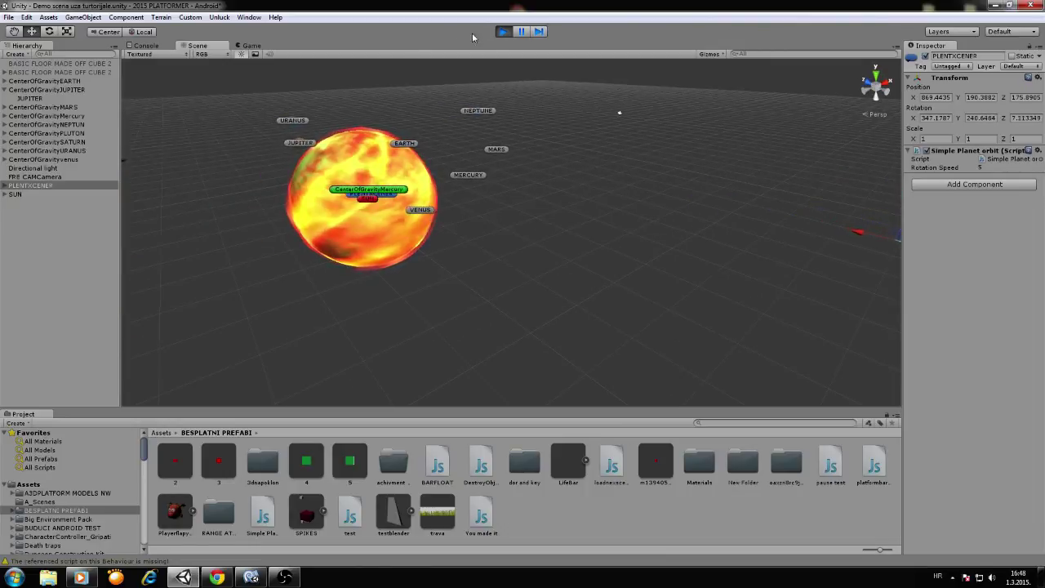
mouse_move(425, 122)
right_mouse_down()
mouse_move(654, 263)
mouse_move(661, 234)
mouse_move(579, 216)
right_mouse_up()
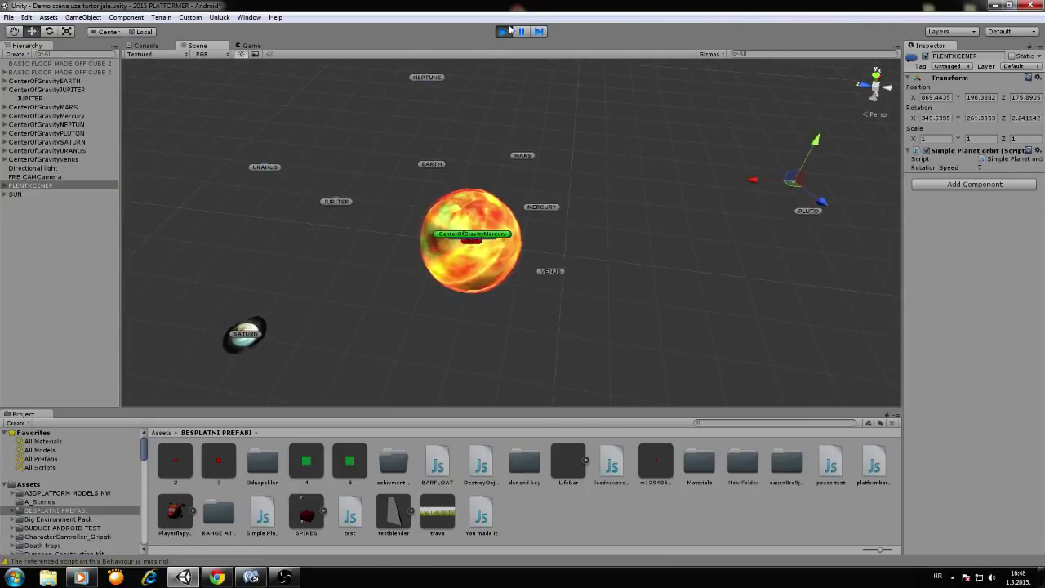
scroll(449, 145, "down", 3)
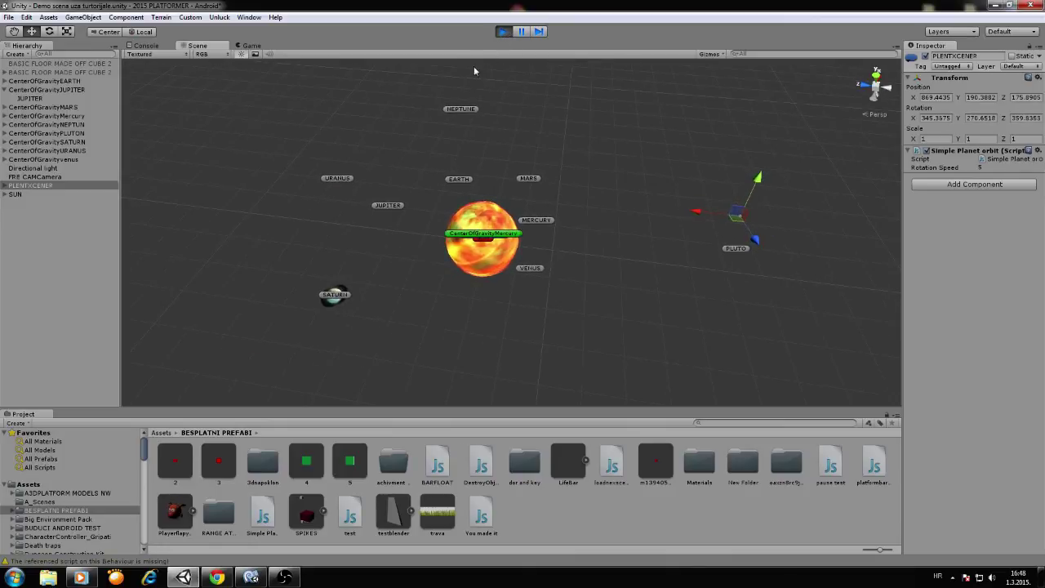
left_click(502, 31)
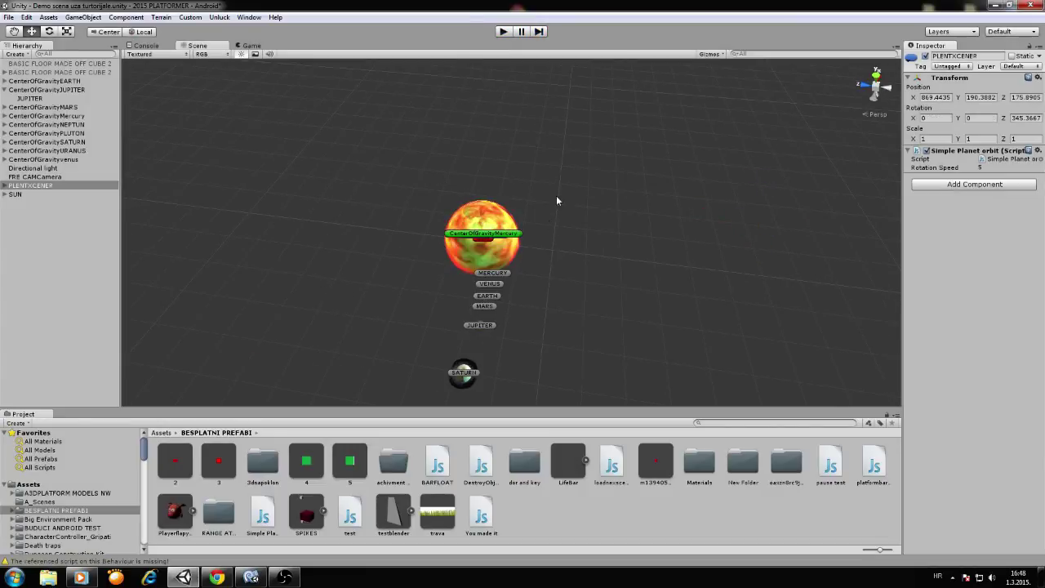
- Orbit and pan around the finished solar system, then bring up the OBS recorder window
right_click_drag(556, 201, 572, 228)
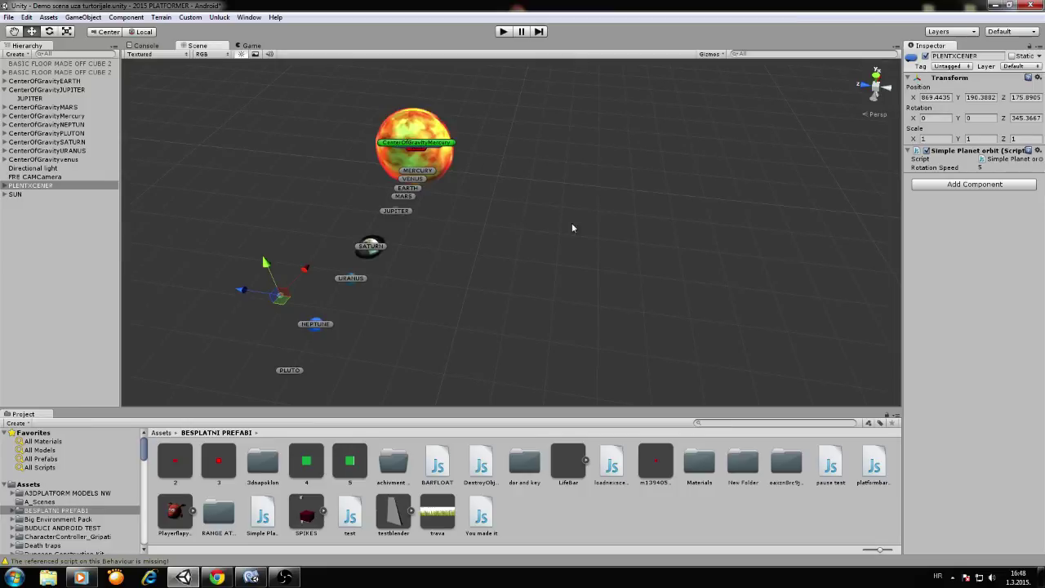
left_click_drag(572, 228, 636, 212, "alt")
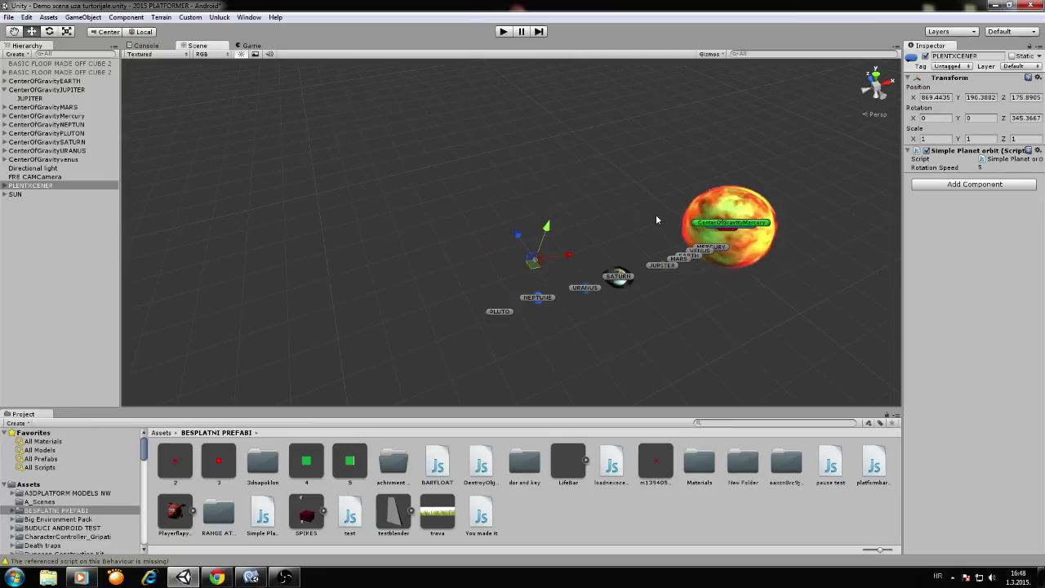
middle_click_drag(655, 214, 586, 213)
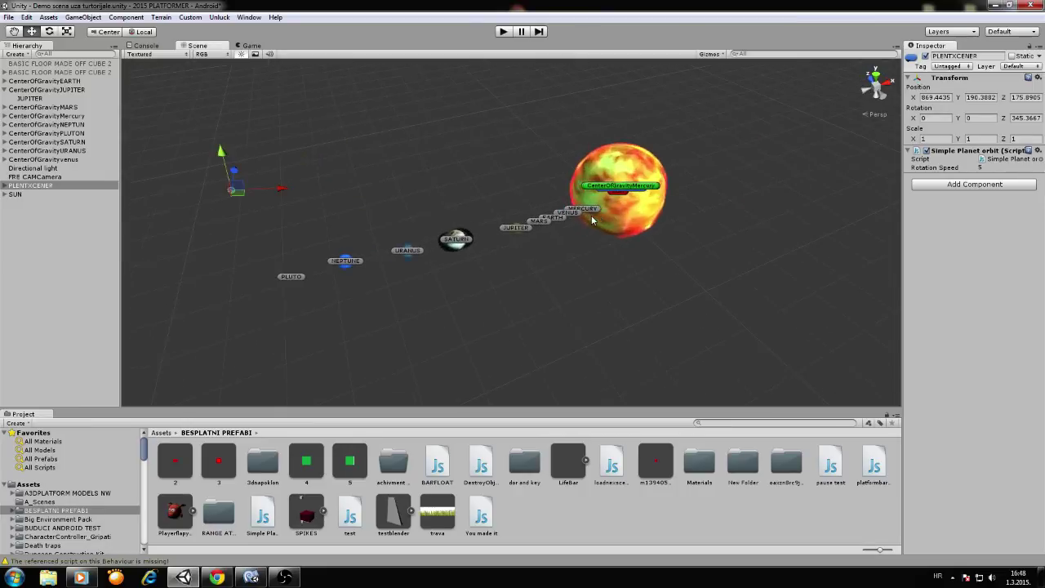
right_click_drag(640, 259, 575, 149)
middle_click_drag(617, 252, 600, 195)
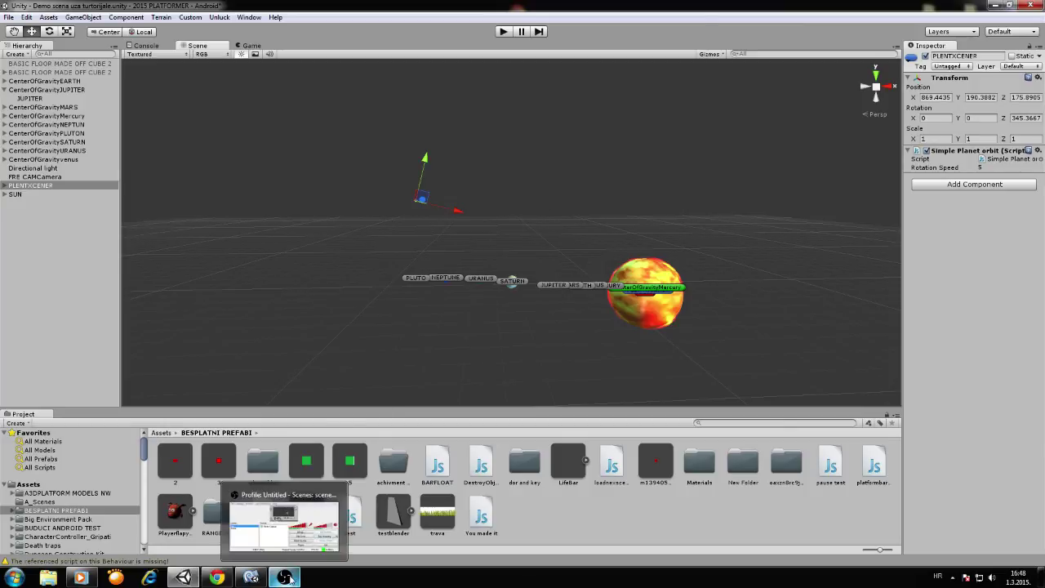
left_click(291, 578)
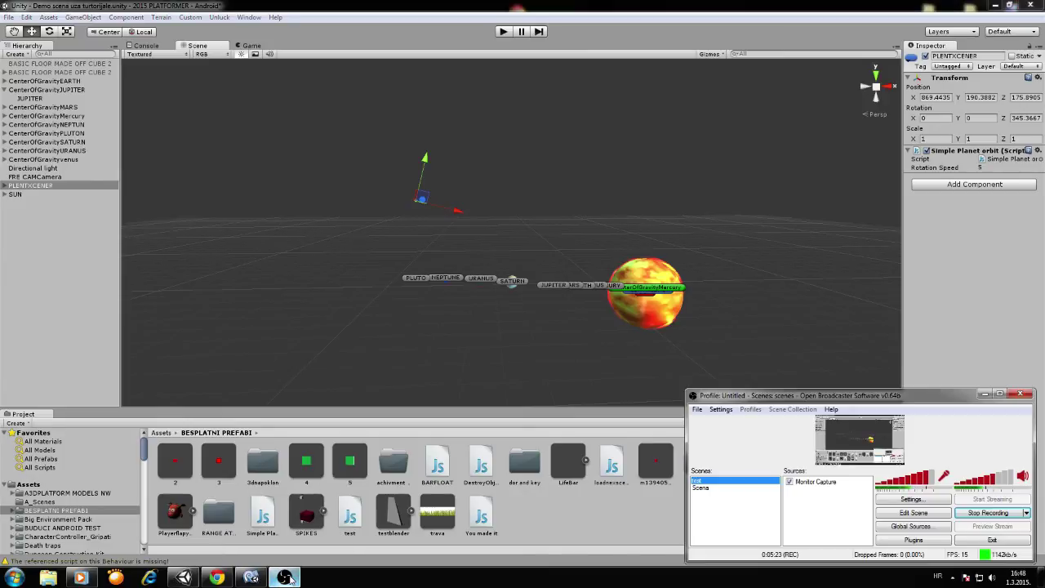